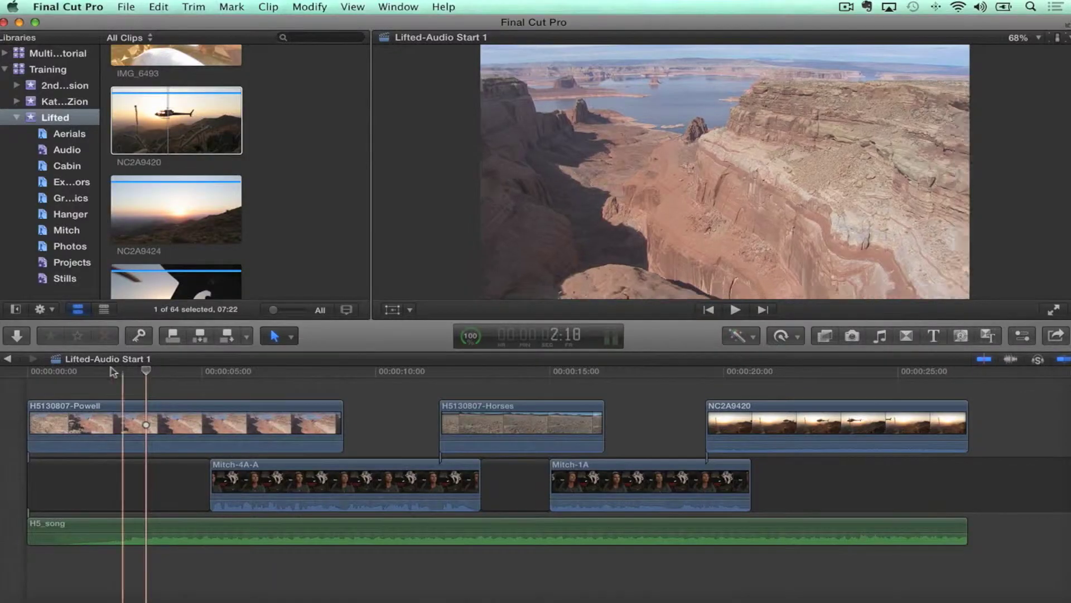
# Lower the H5_song volume to about -15 dB across the range beneath the Mitch-4A-A clip.
pyautogui.click(112, 371)
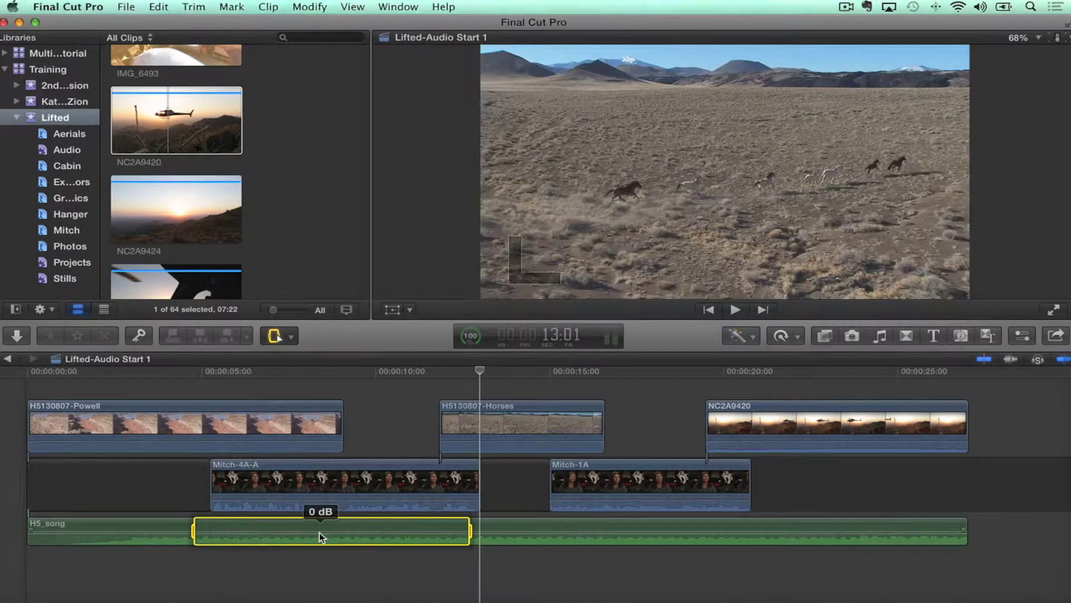
pyautogui.moveTo(322, 530); pyautogui.dragTo(329, 534)
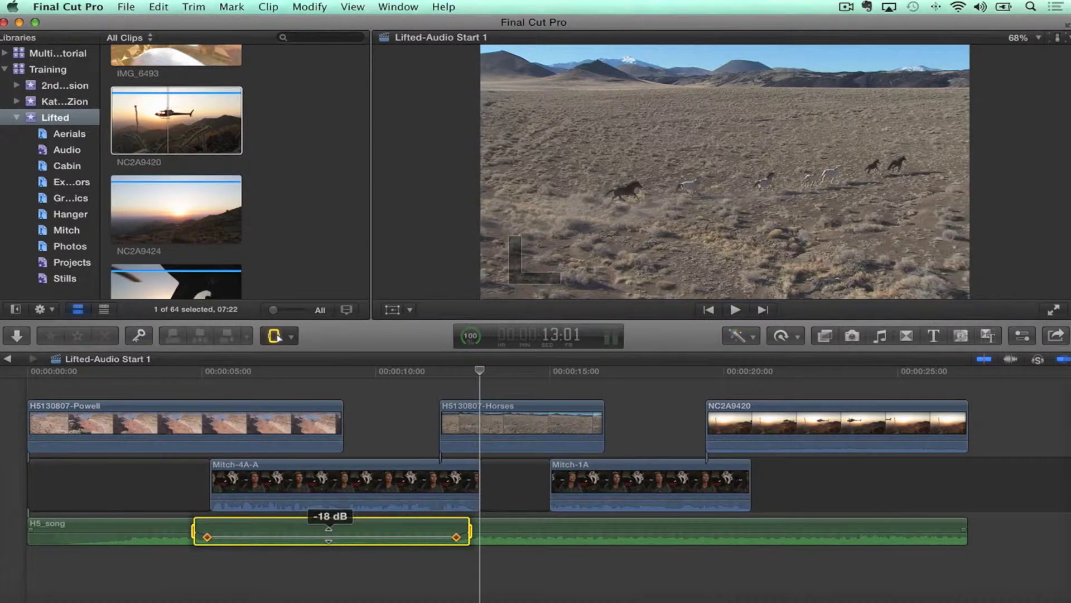
pyautogui.click(299, 561)
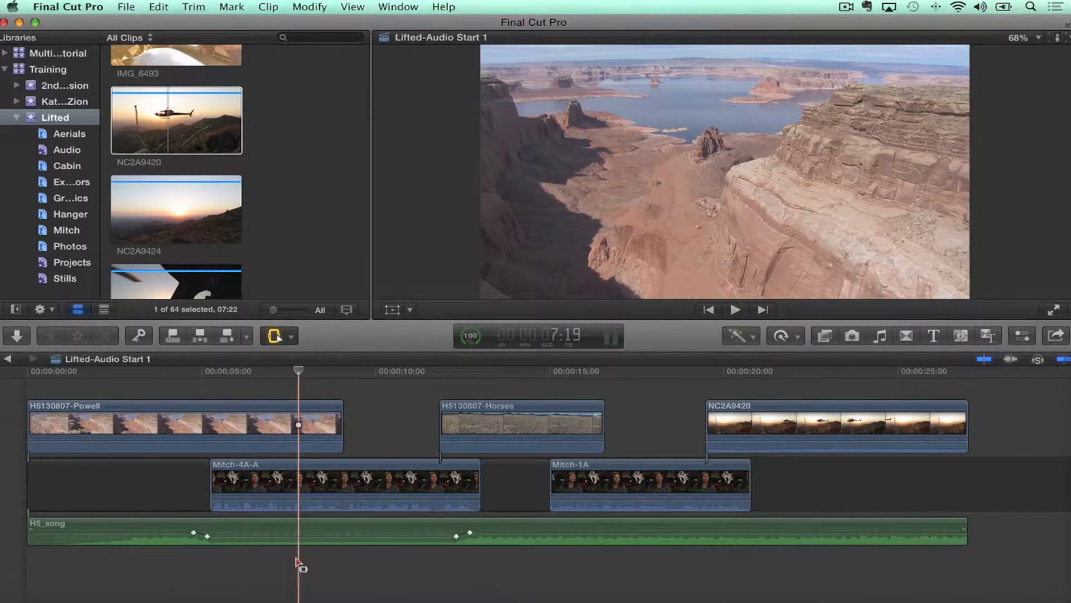
# Play back the timeline to review the music dip around the Mitch-4A-A clip.
pyautogui.click(125, 368)
pyautogui.press('space')
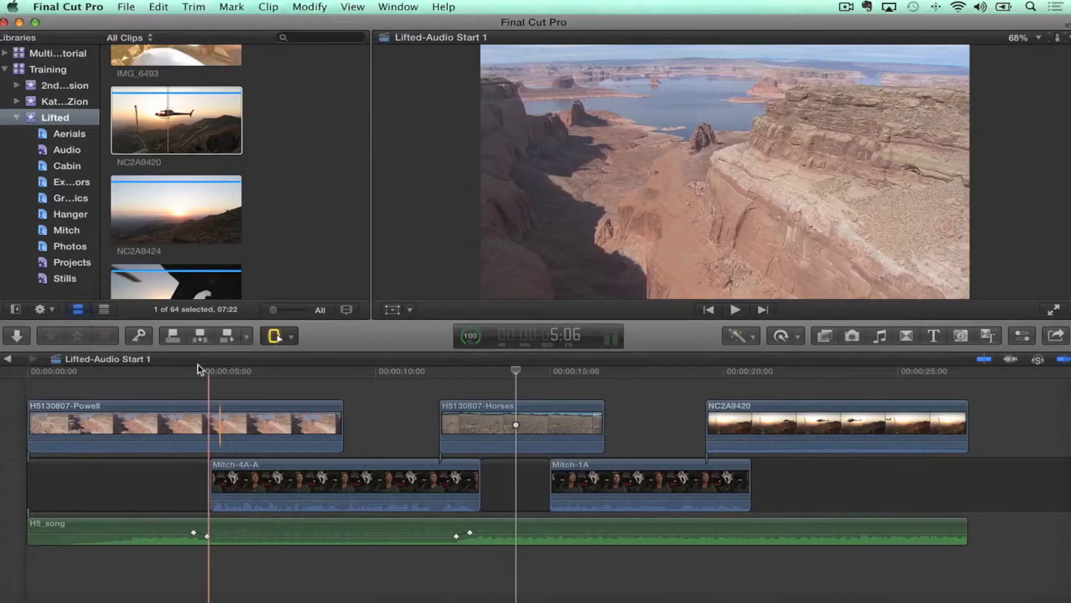
pyautogui.moveTo(196, 371)
pyautogui.mouseDown()
pyautogui.moveTo(329, 377)
pyautogui.moveTo(213, 377)
pyautogui.mouseUp()
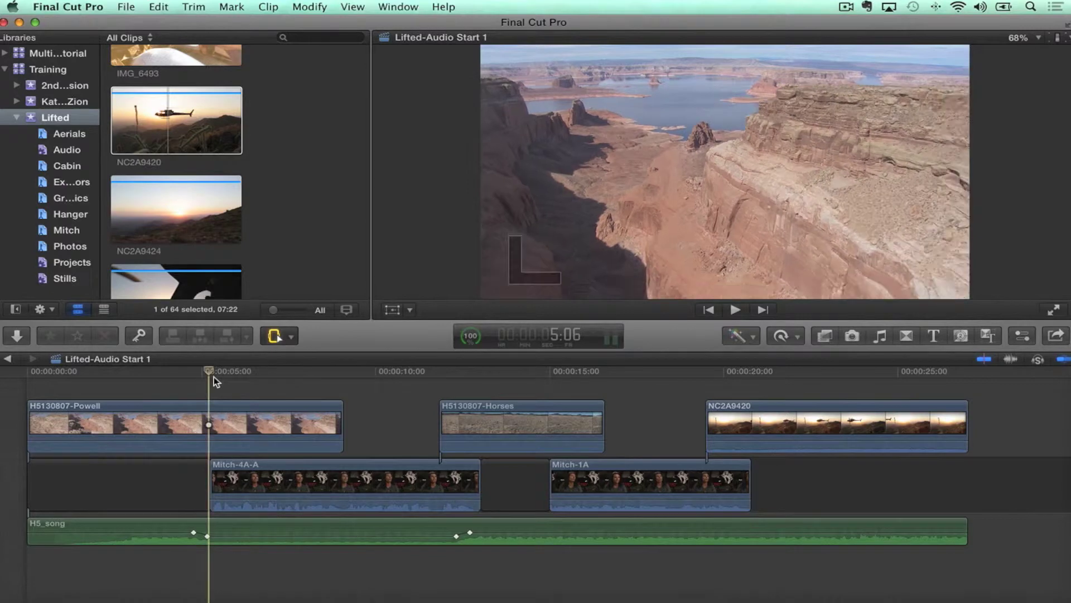
pyautogui.click(164, 373)
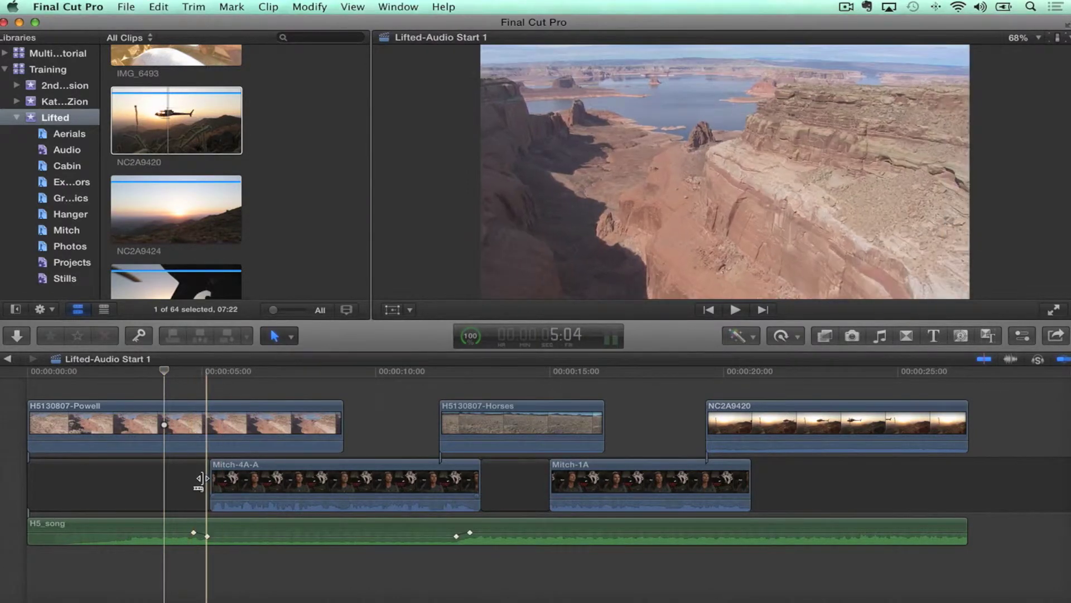
# Lengthen the gap before Mitch-4A-A by about 1.5 seconds, shifting the interview clips and their connected shots later.
pyautogui.moveTo(201, 479); pyautogui.dragTo(255, 481)
pyautogui.moveTo(226, 376); pyautogui.dragTo(363, 393)
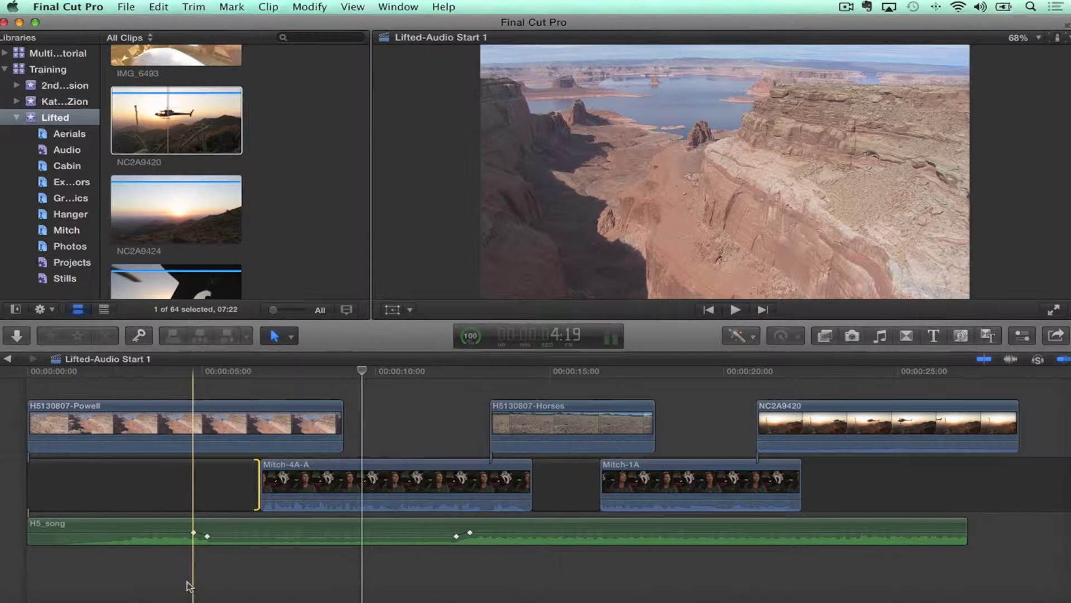
# Try to select the four volume keyframes on H5_song together by picking them individually.
pyautogui.click(193, 533)
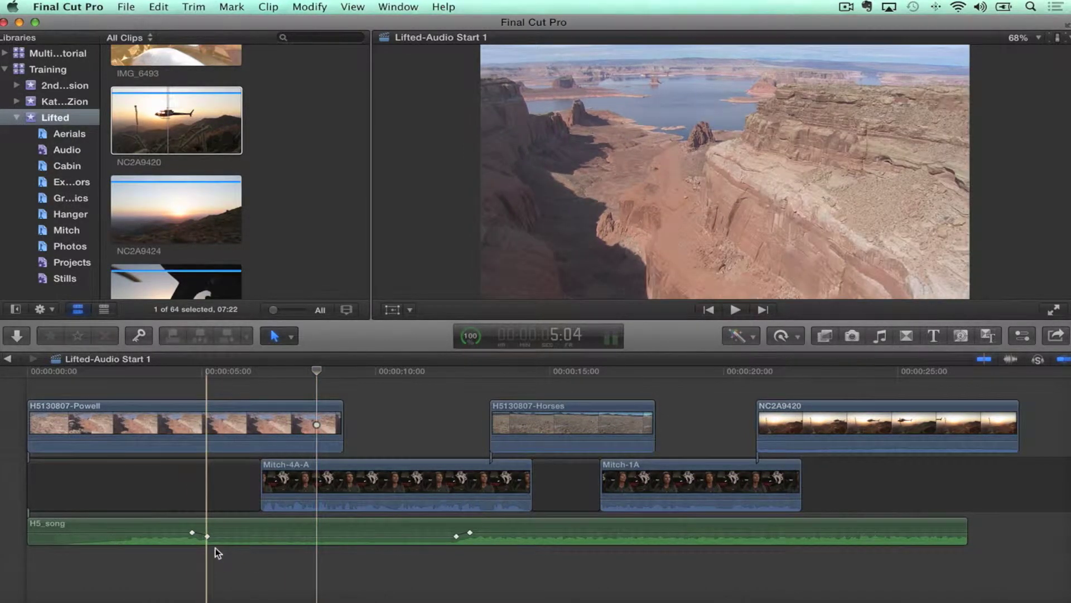
pyautogui.moveTo(185, 529); pyautogui.dragTo(192, 532)
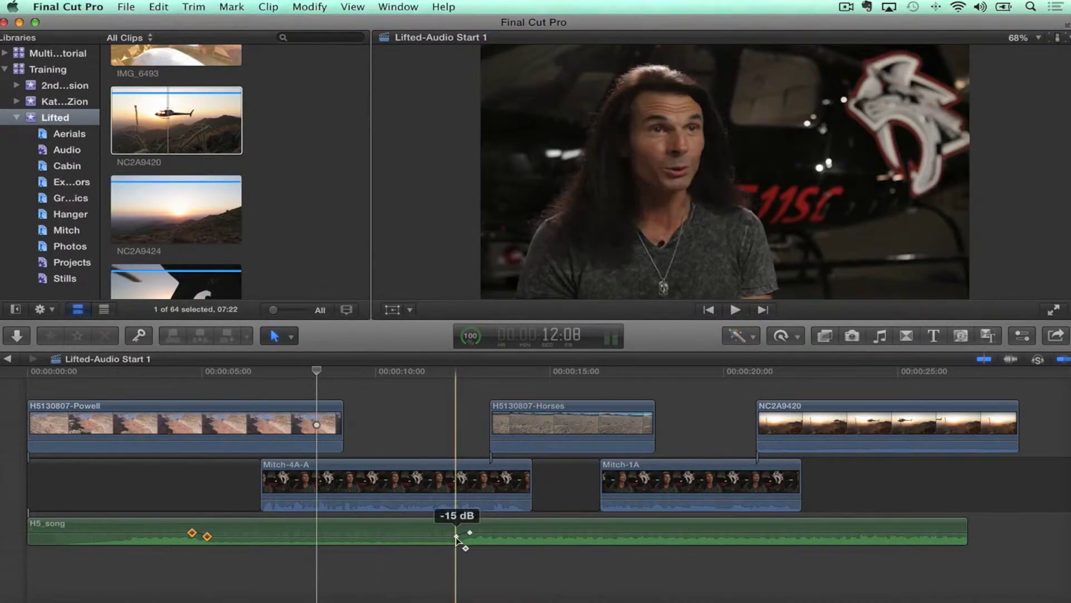
pyautogui.click(455, 537)
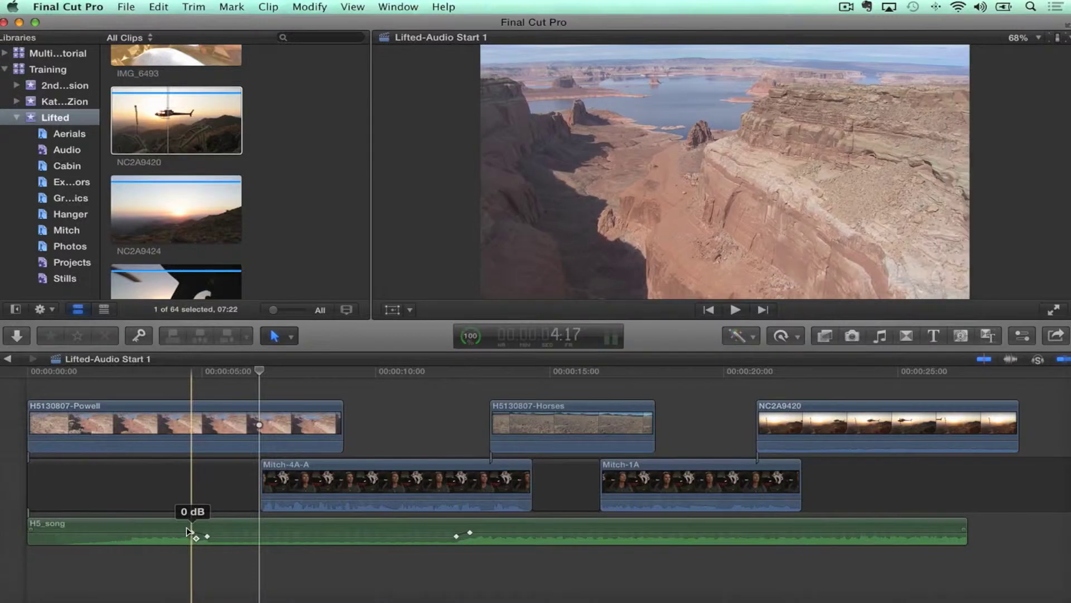
pyautogui.click(191, 533)
pyautogui.keyDown('shift'); pyautogui.click(469, 533); pyautogui.keyUp('shift')
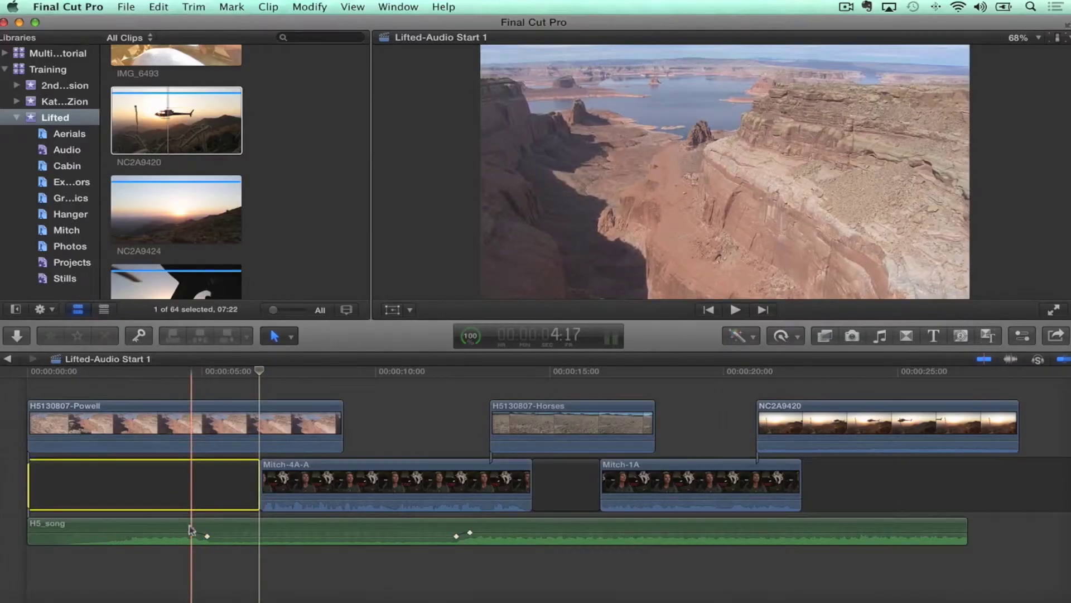
# Select all four H5_song volume keyframes together and shift them slightly later toward the moved Mitch-4A-A clip.
pyautogui.click(188, 530)
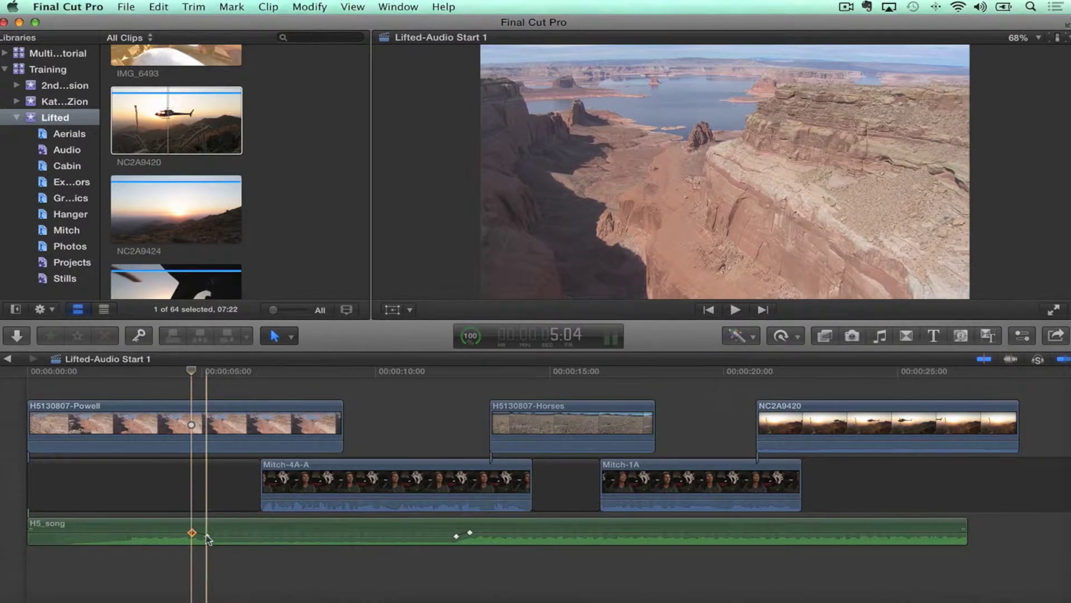
pyautogui.click(192, 533)
pyautogui.click(469, 533)
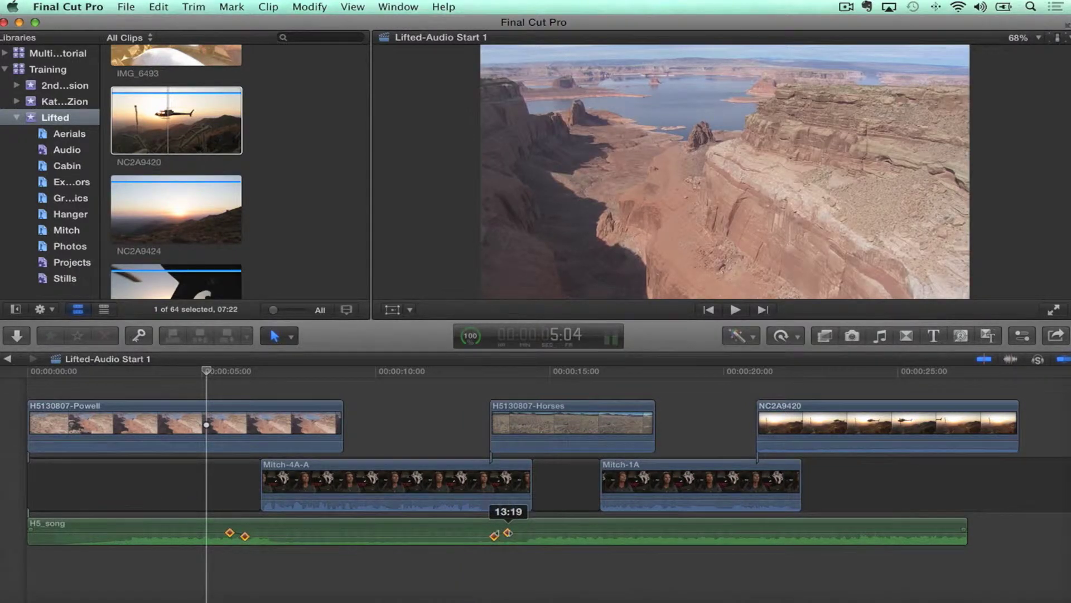
pyautogui.click(468, 567)
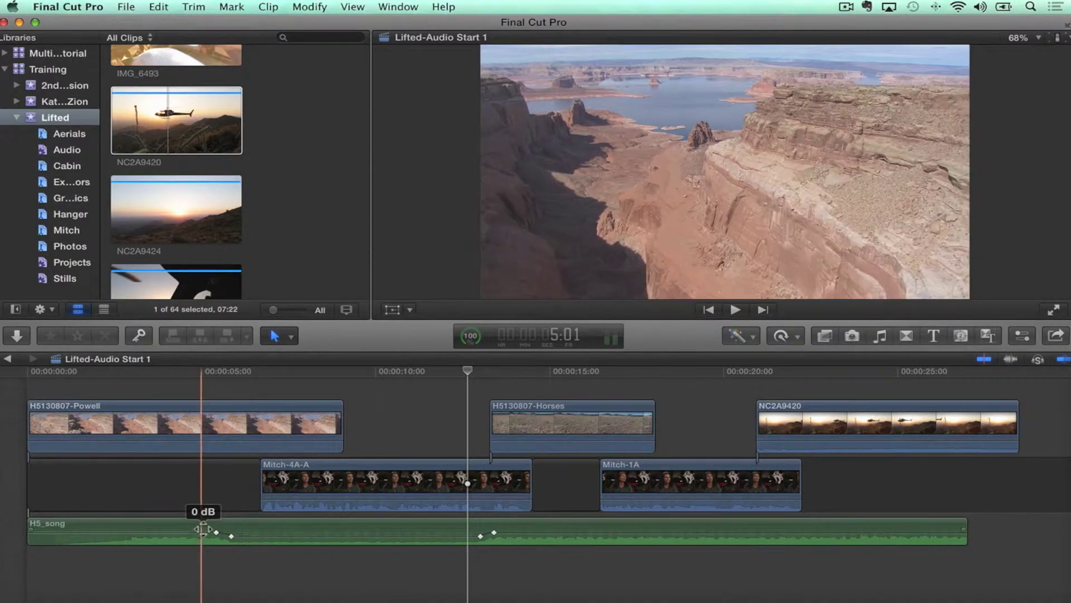
# Range-select the H5_song volume keyframes and shift them so the fade-down meets the start of Mitch-4A-A and the fade-up its end.
pyautogui.press('r')
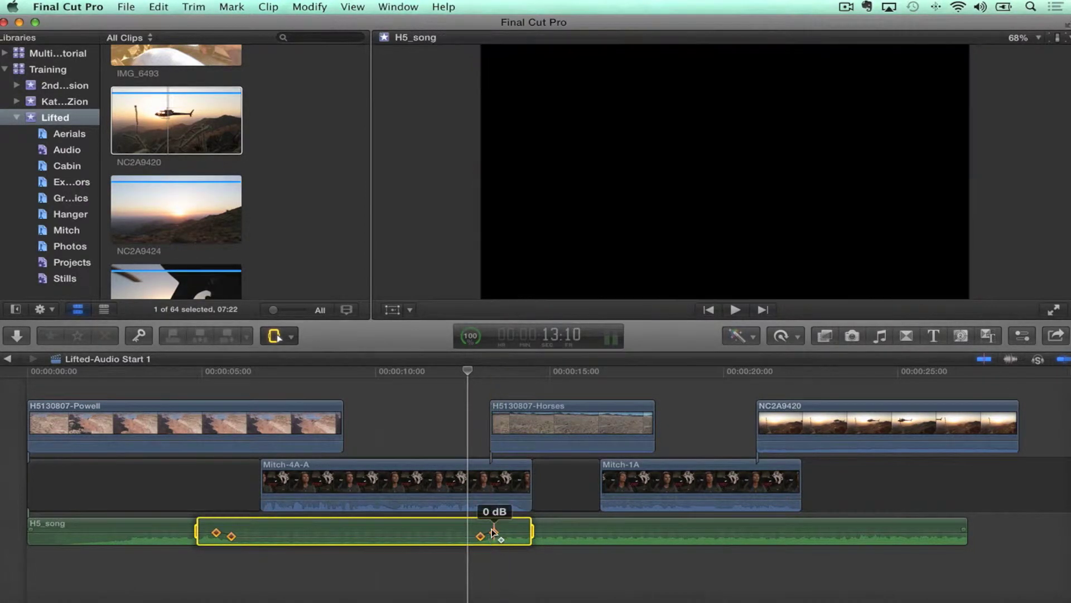
pyautogui.moveTo(495, 531); pyautogui.dragTo(536, 533)
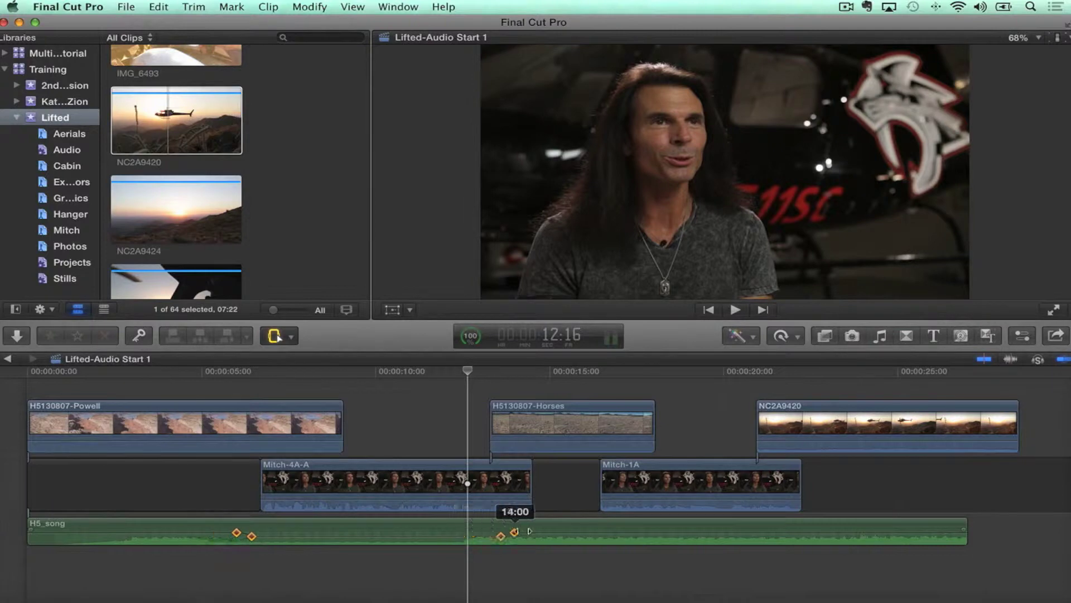
pyautogui.click(533, 580)
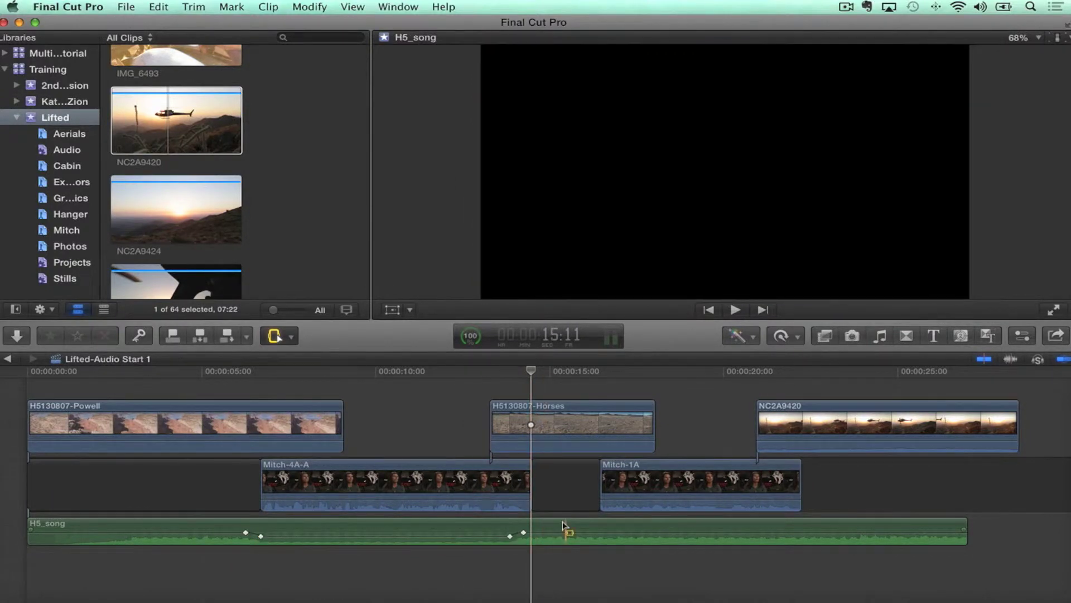
pyautogui.click(524, 533)
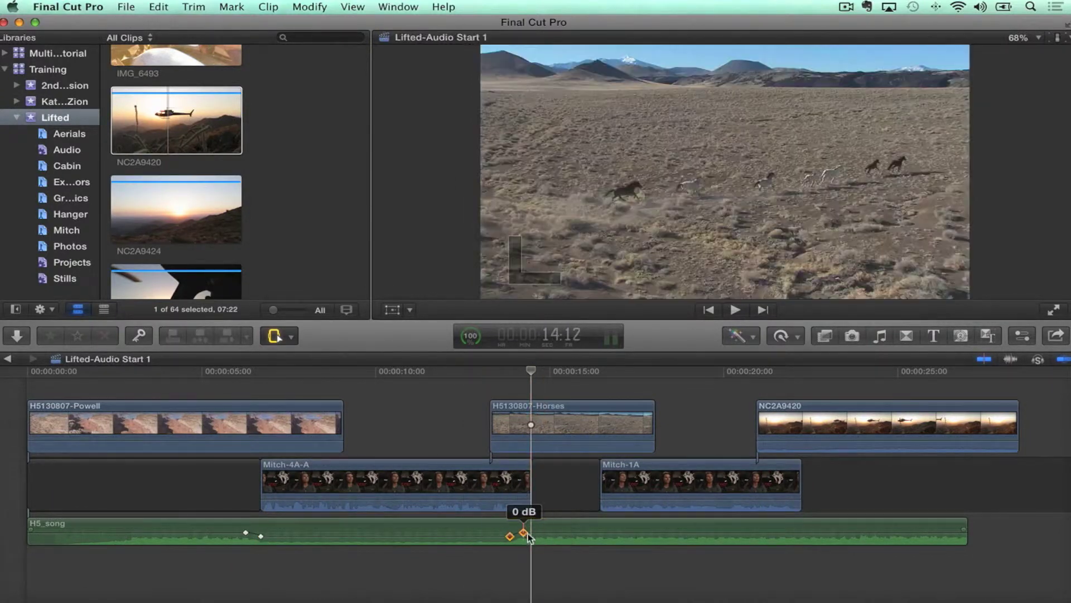
pyautogui.click(519, 558)
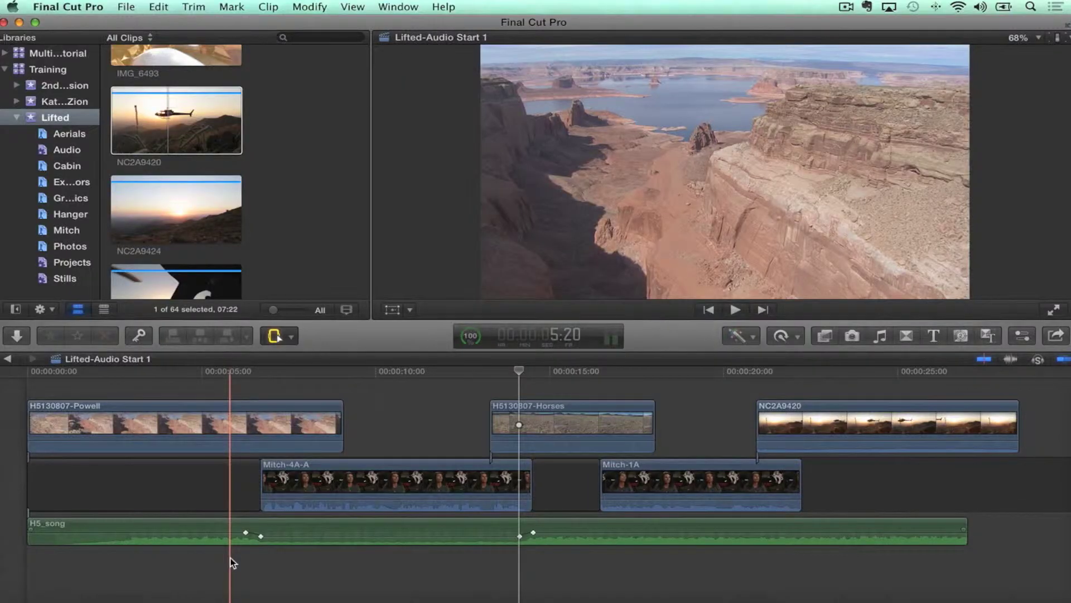
# Select all four H5_song volume keyframes, switch back to the Select tool, and copy the keyframes.
pyautogui.click(245, 531)
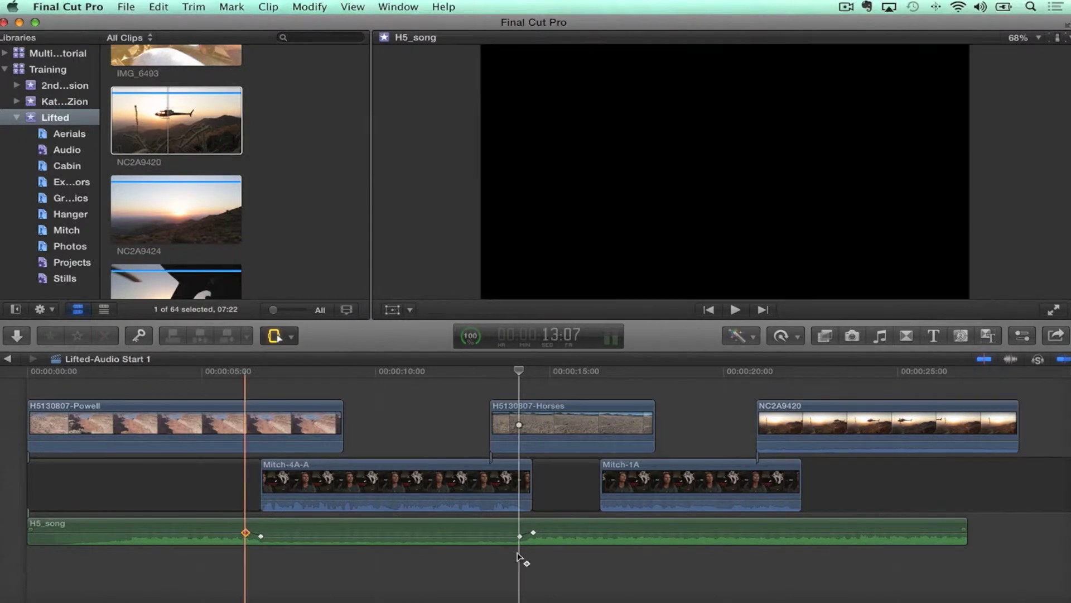
pyautogui.moveTo(531, 530); pyautogui.dragTo(525, 525)
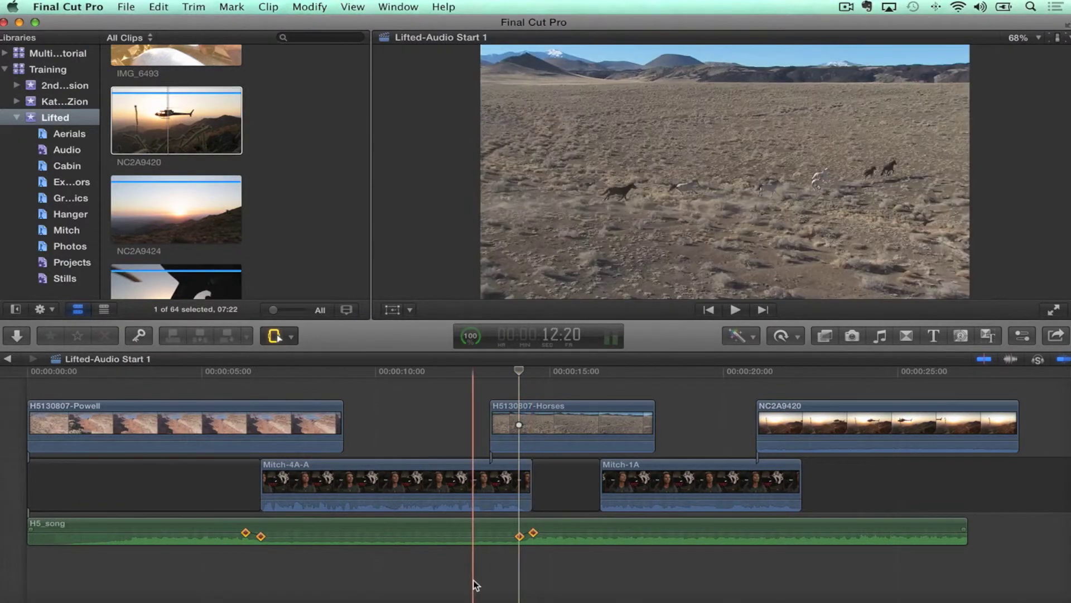
pyautogui.click(281, 338)
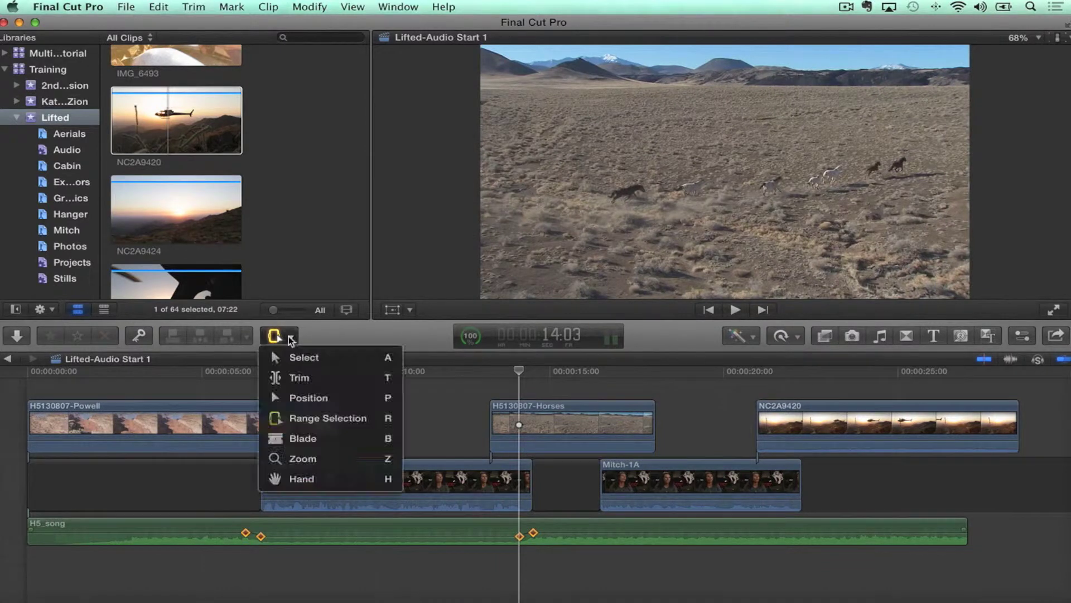
pyautogui.click(279, 355)
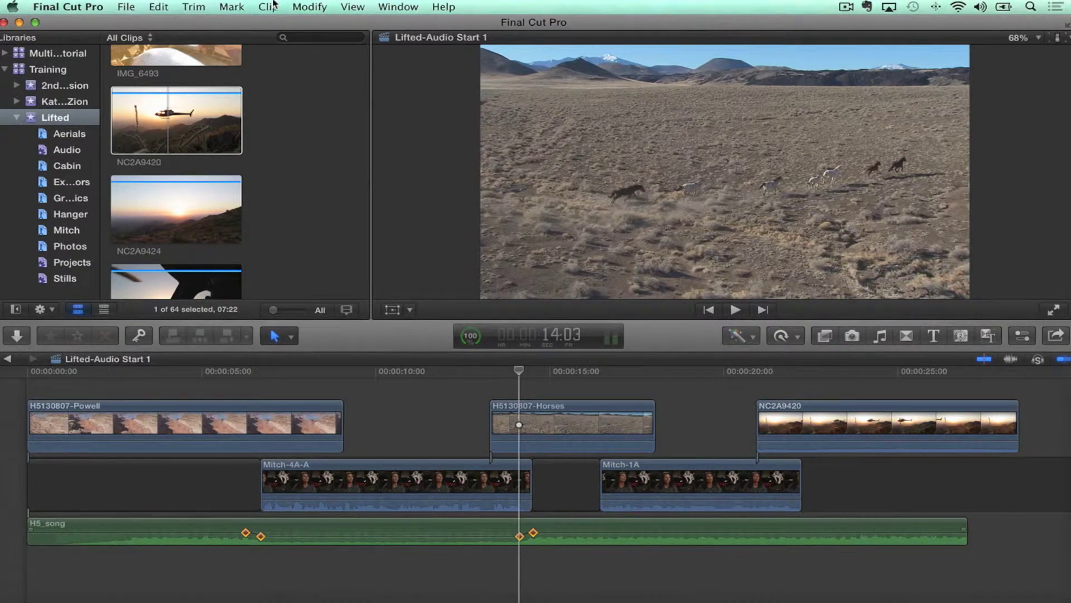
pyautogui.click(161, 6)
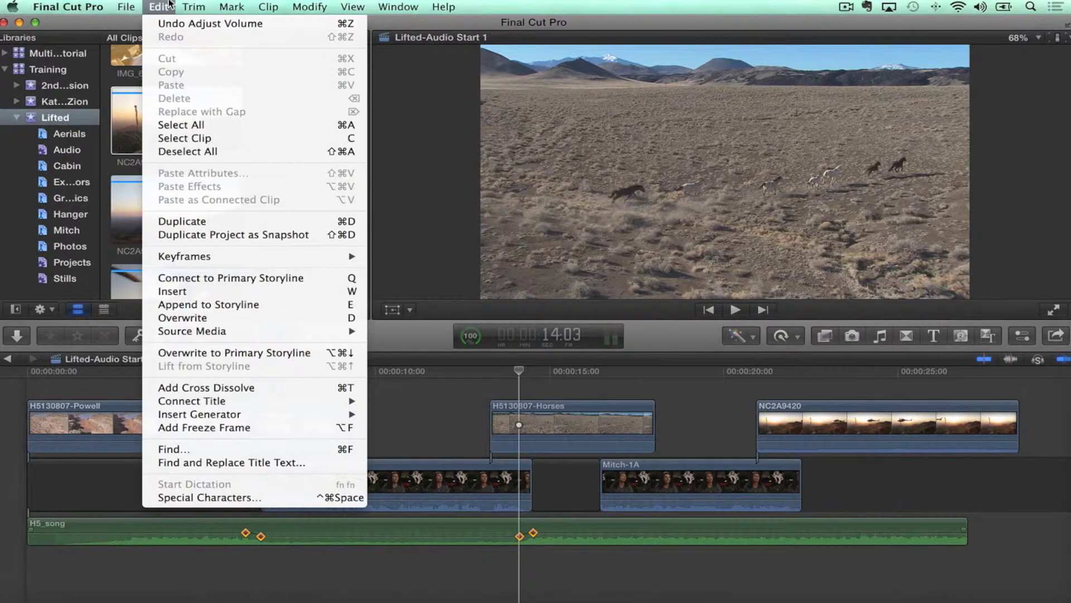
pyautogui.moveTo(238, 261)
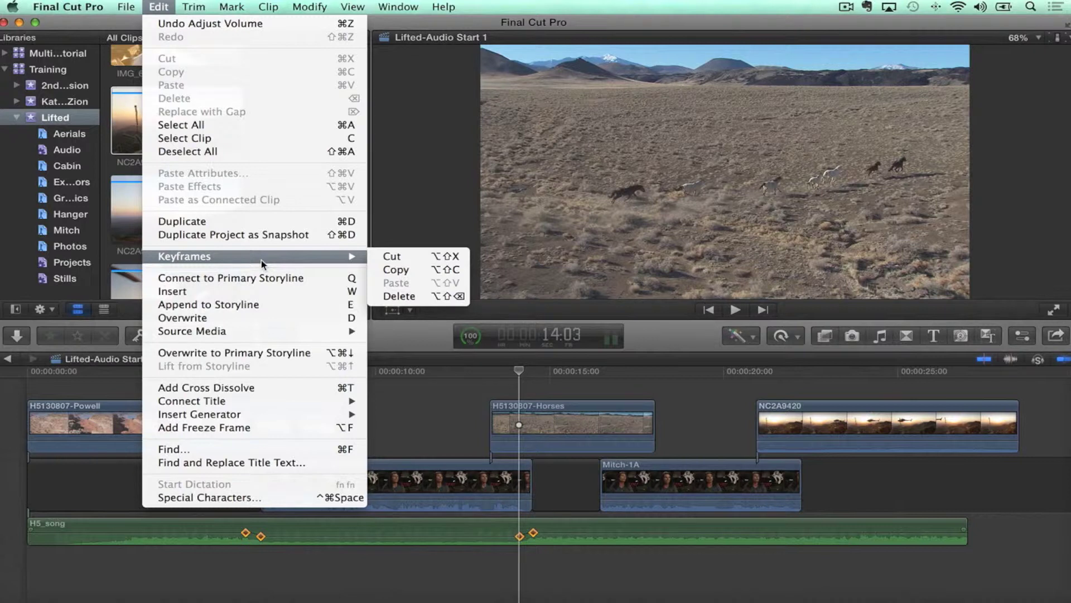
pyautogui.click(413, 275)
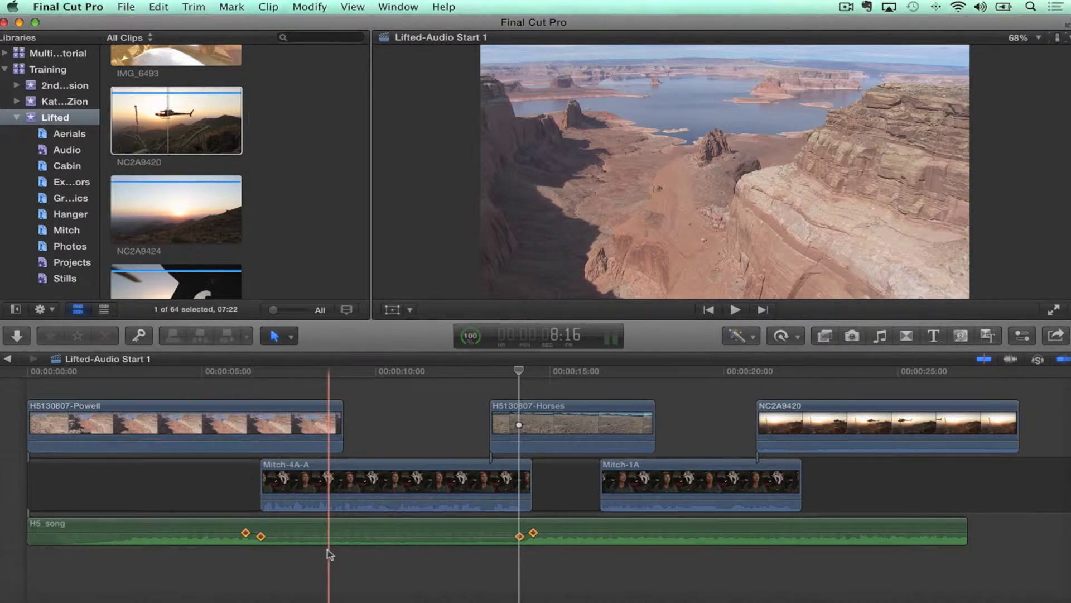
pyautogui.click(159, 7)
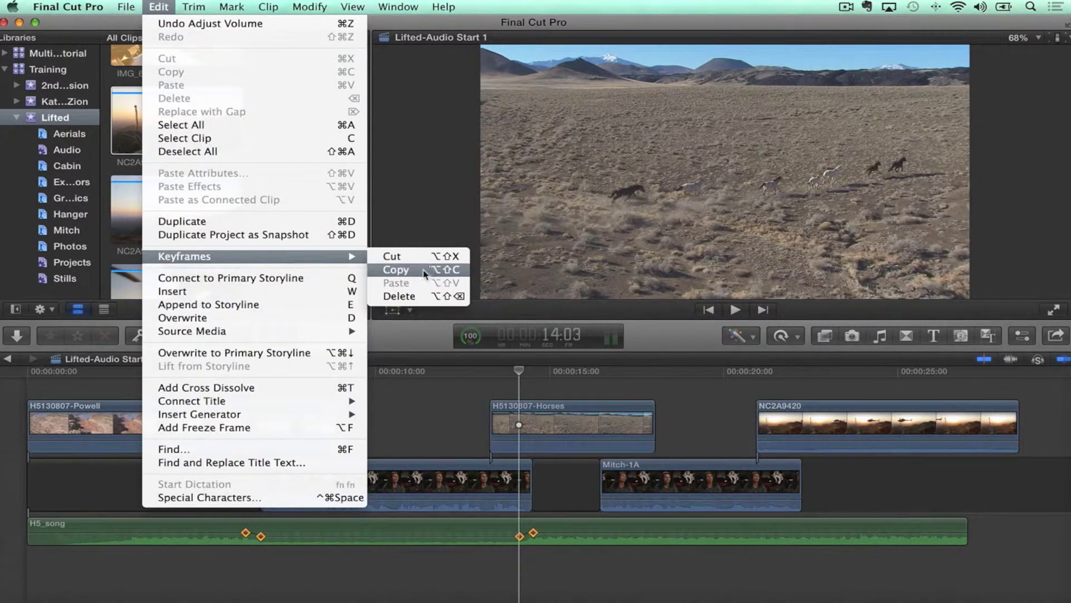
pyautogui.click(396, 270)
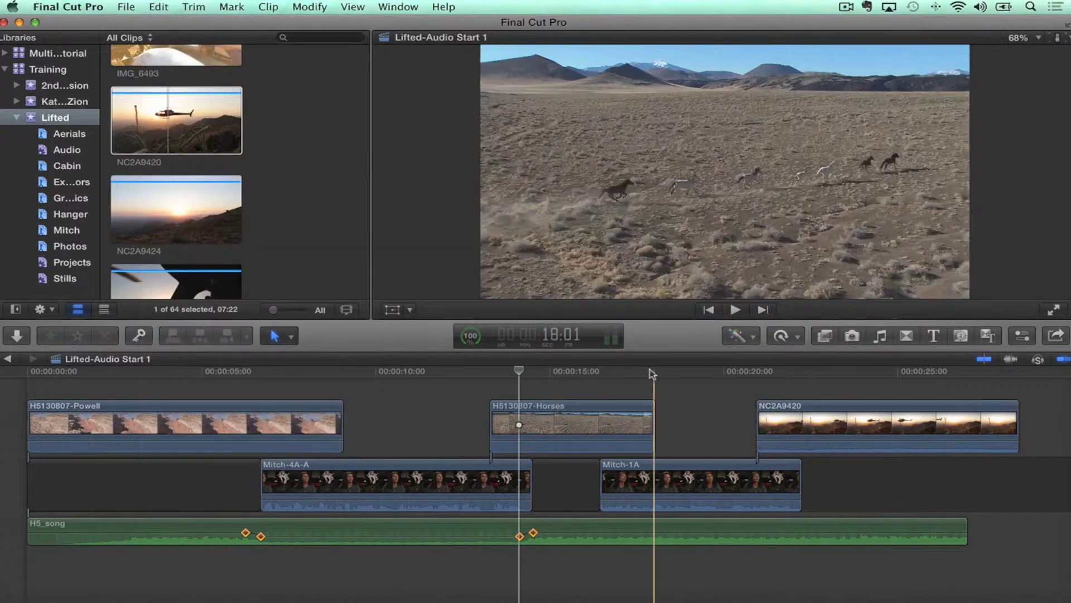
# Place the playhead at 16:03, just before Mitch-1A, and try pasting the copied volume keyframes there.
pyautogui.click(595, 372)
pyautogui.moveTo(597, 374); pyautogui.dragTo(588, 374)
pyautogui.click(152, 7)
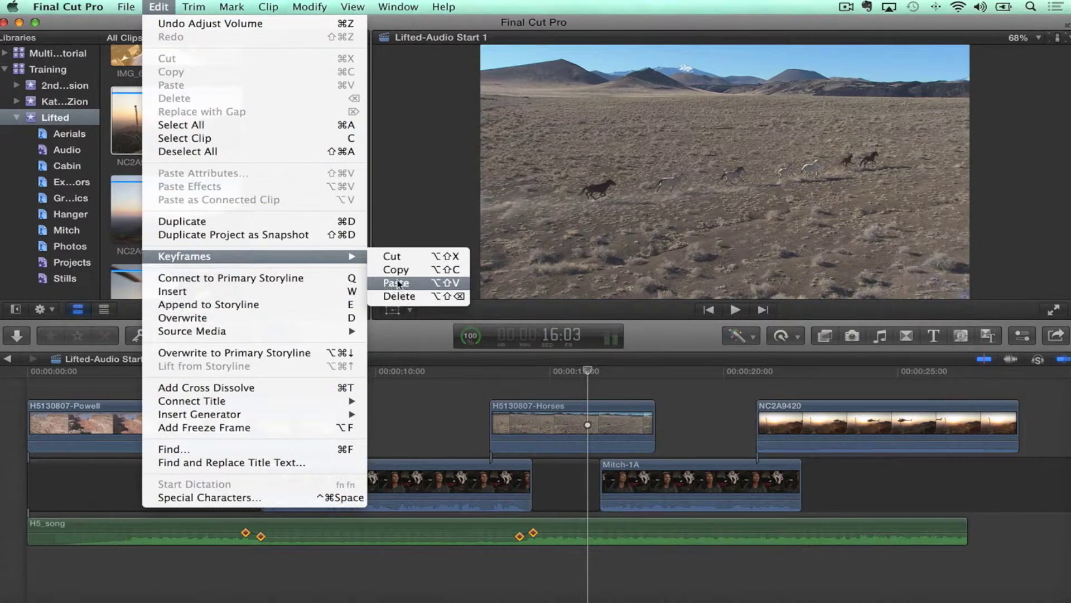
pyautogui.click(396, 283)
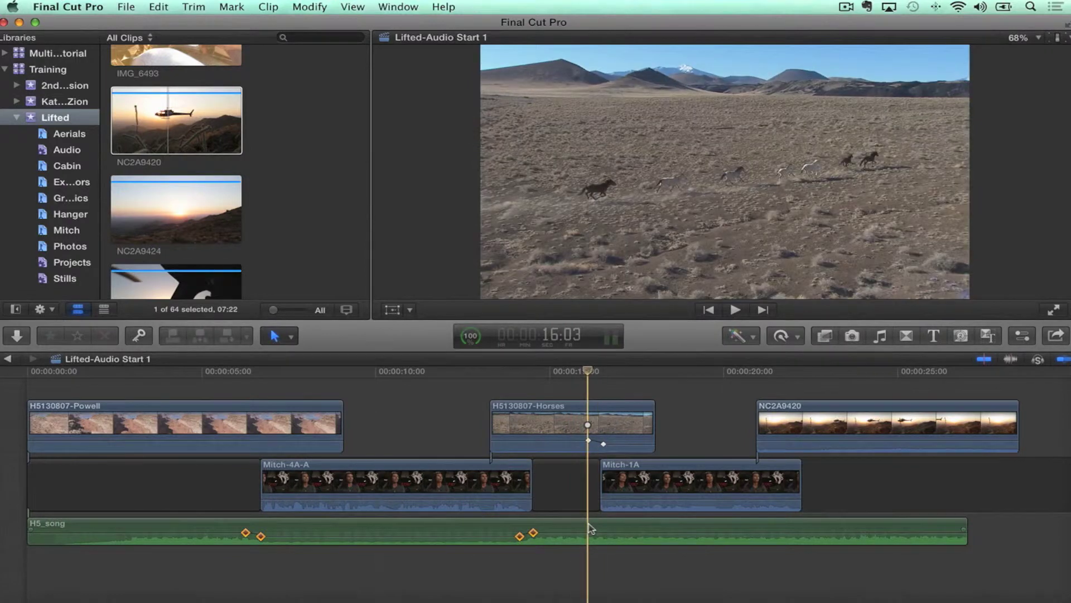
# Select the H5_song clip and paste the copied keyframes onto it at 16:03.
pyautogui.click(591, 527)
pyautogui.click(159, 7)
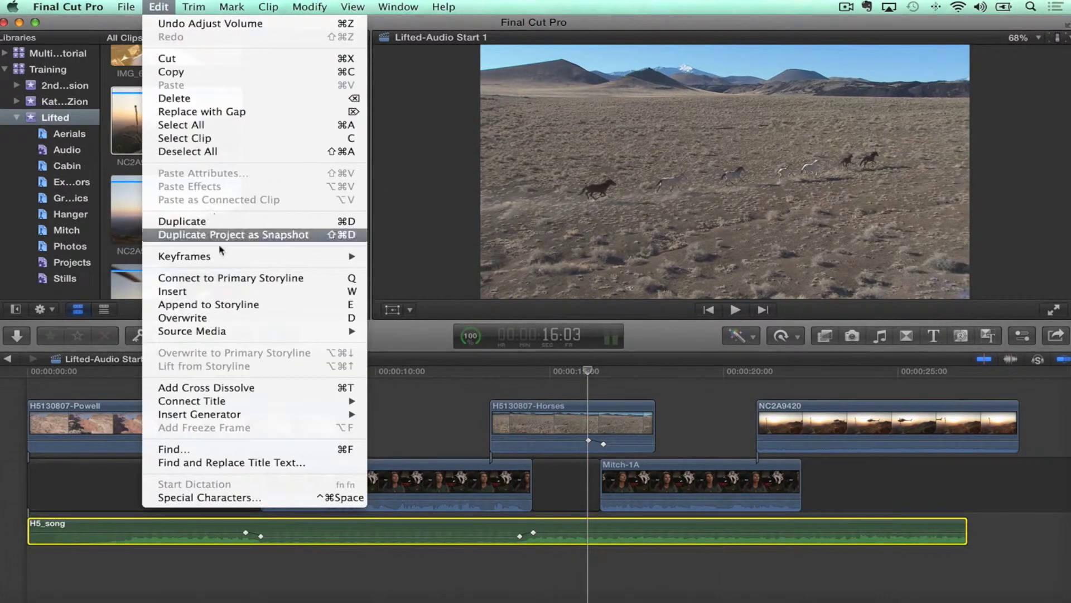
pyautogui.moveTo(224, 257)
pyautogui.click(435, 283)
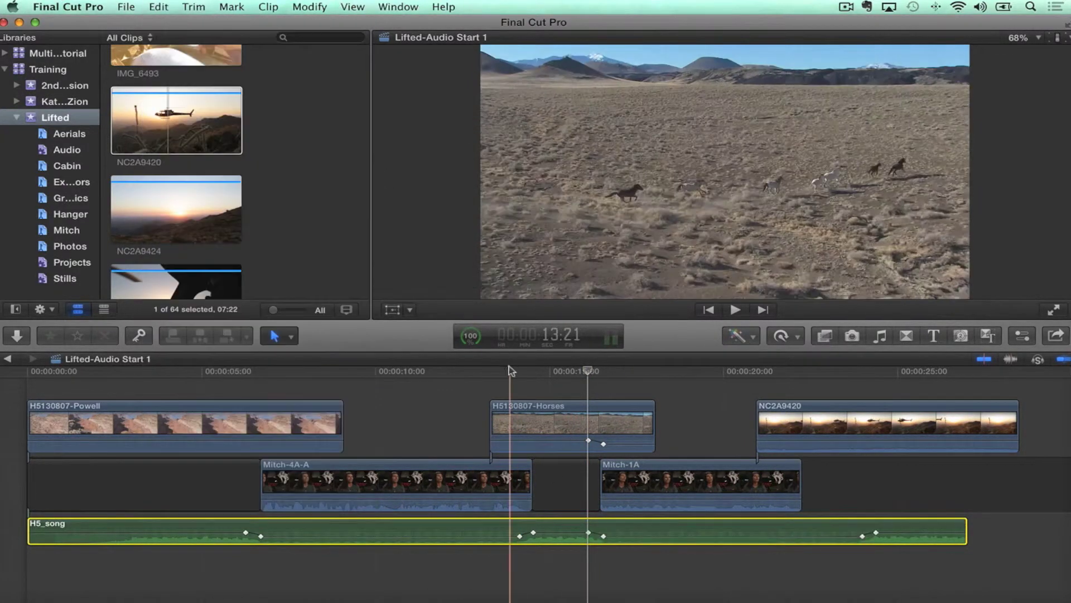
# Range-select the last two pasted keyframes on H5_song and move them earlier to the end of Mitch-1A, around 22:00.
pyautogui.click(818, 584)
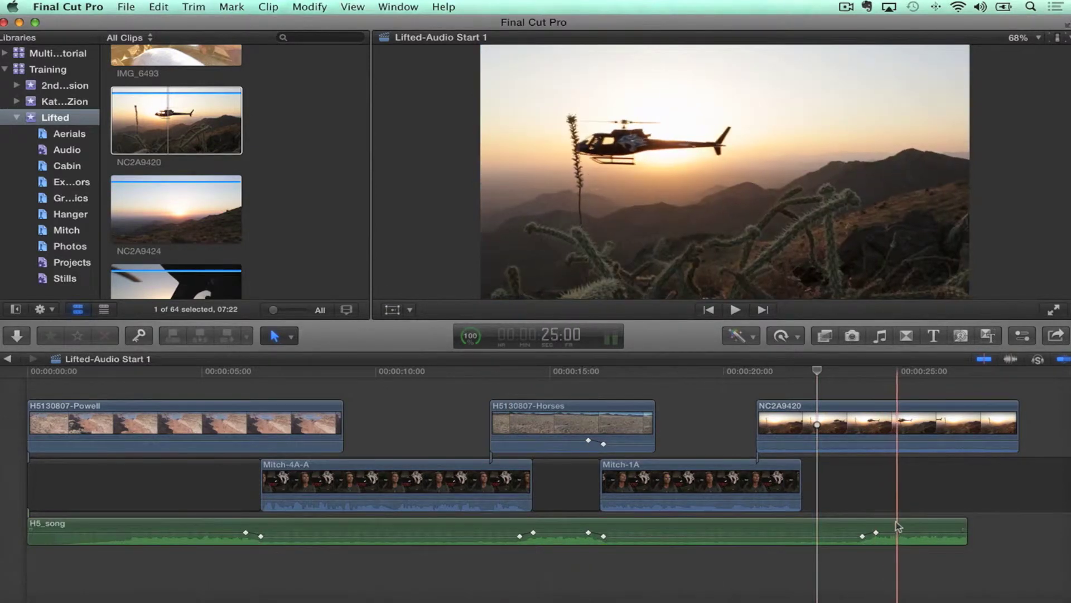
pyautogui.press('r')
pyautogui.moveTo(899, 524); pyautogui.dragTo(833, 535)
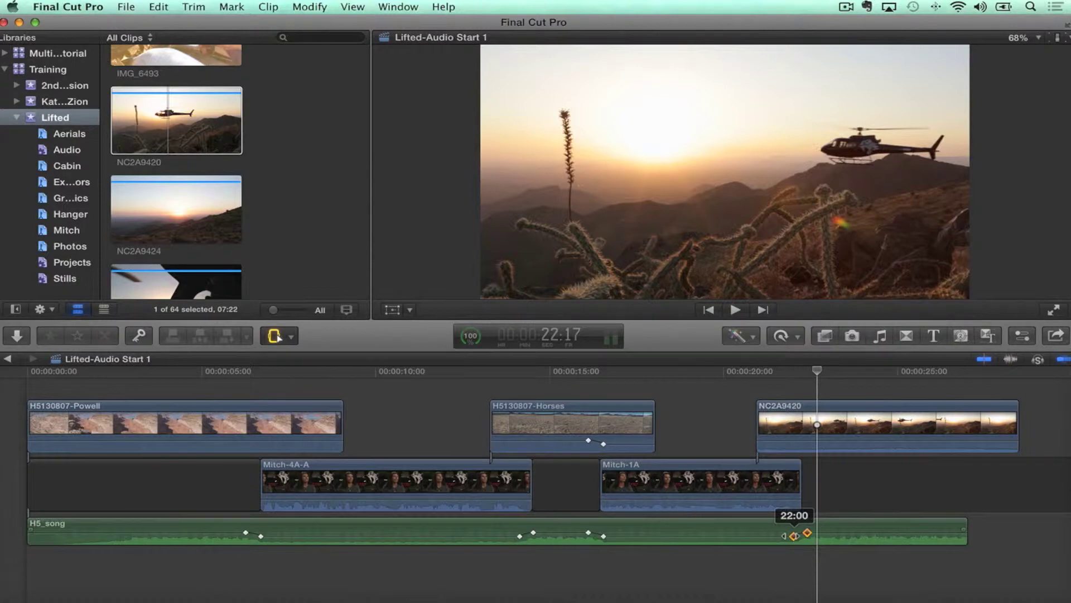
pyautogui.click(734, 574)
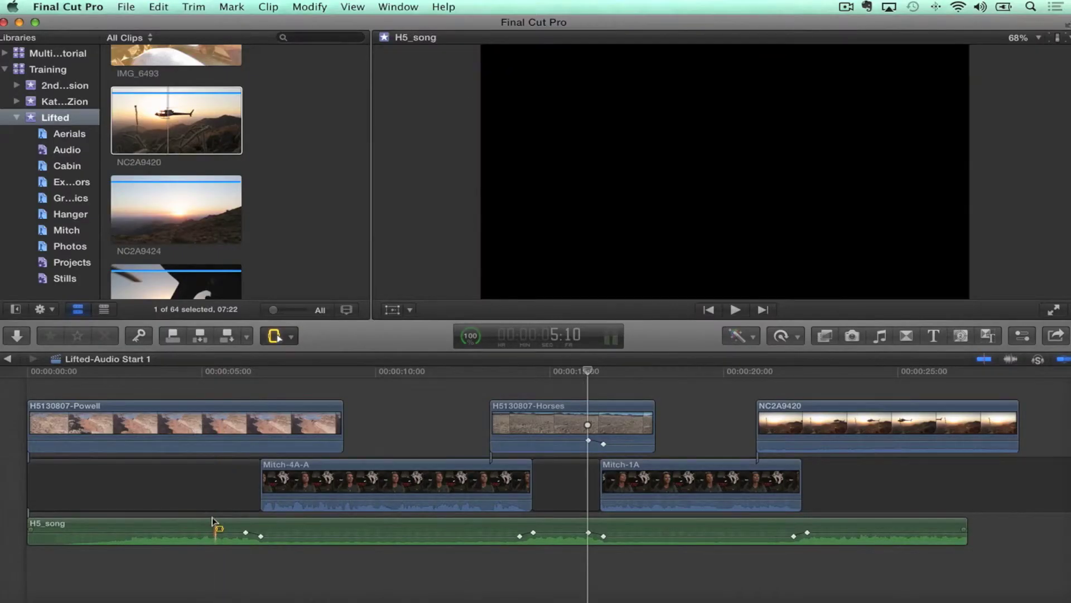
pyautogui.moveTo(215, 525); pyautogui.dragTo(856, 553)
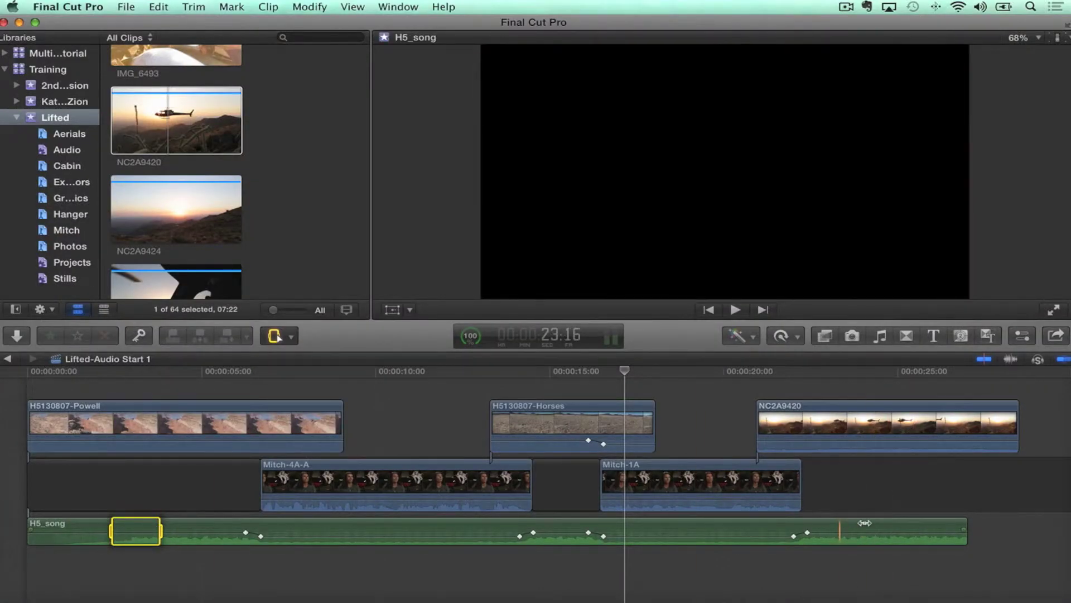
pyautogui.moveTo(102, 528); pyautogui.dragTo(171, 527)
pyautogui.click(221, 586)
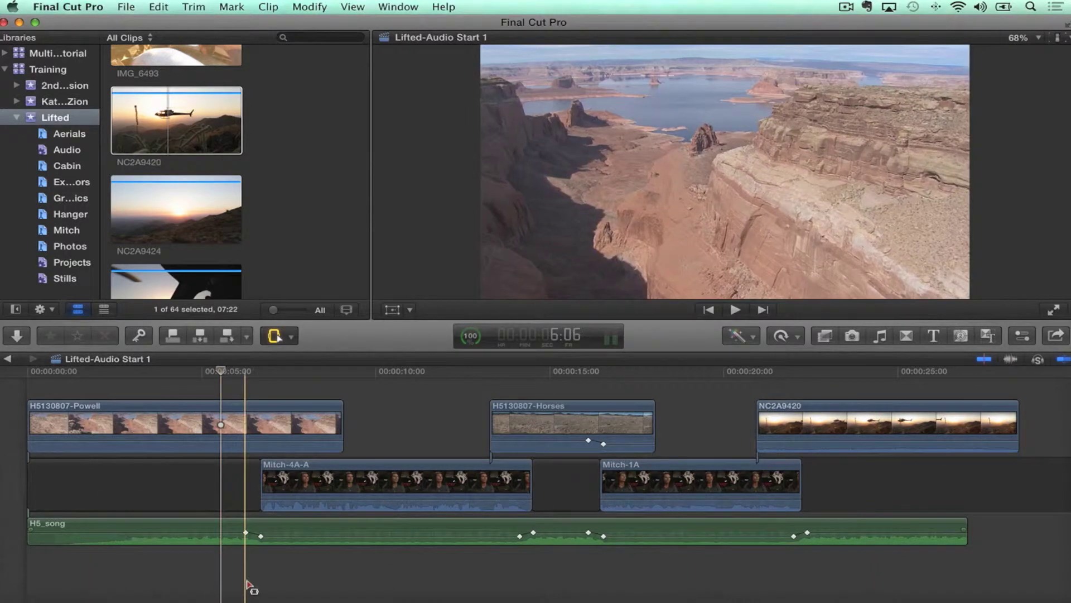
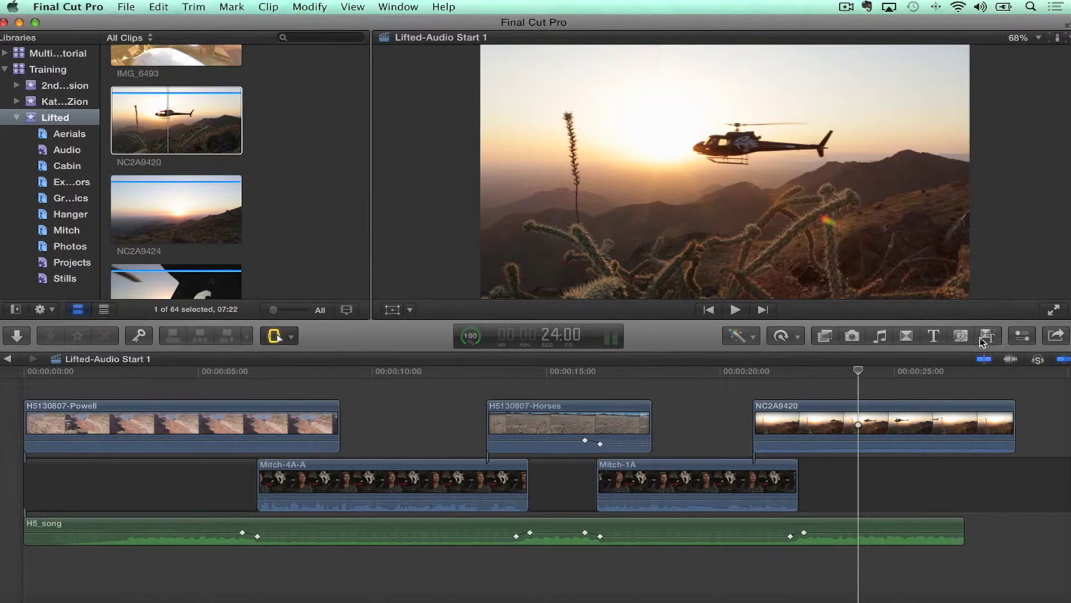
# Search the effects for "heat", apply the Heat video effect to the NC2A9420 clip, and preview it at 24:00.
pyautogui.click(824, 336)
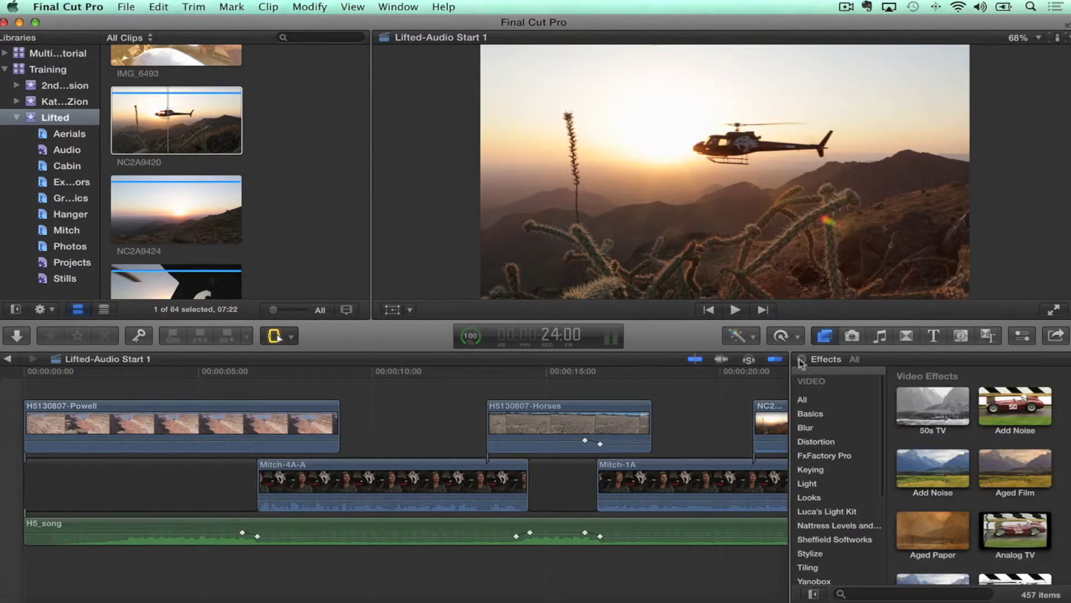
pyautogui.press('super+minus')
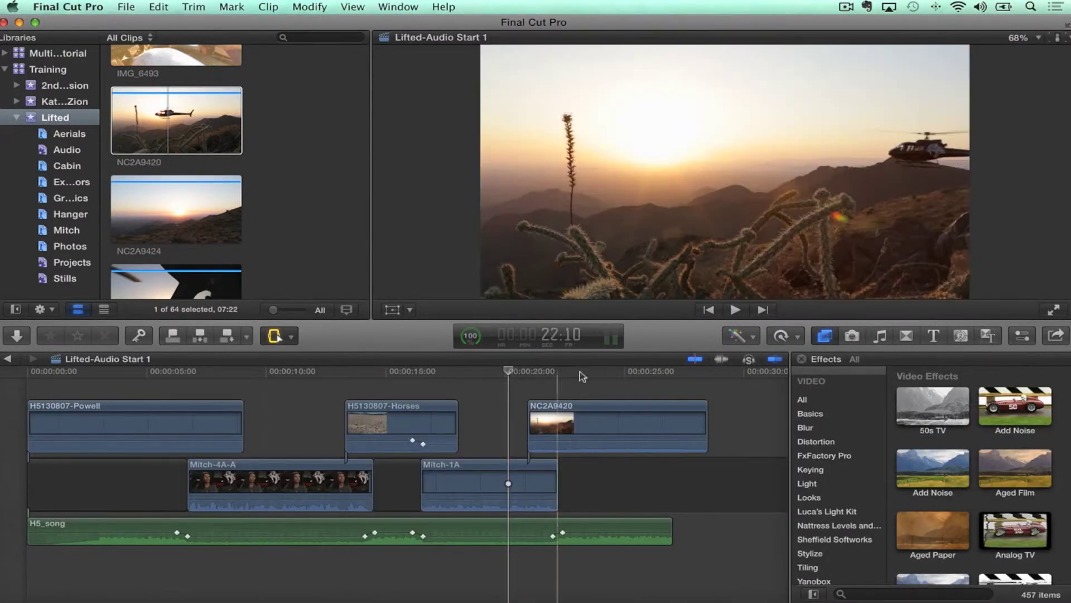
pyautogui.click(598, 372)
pyautogui.click(879, 594)
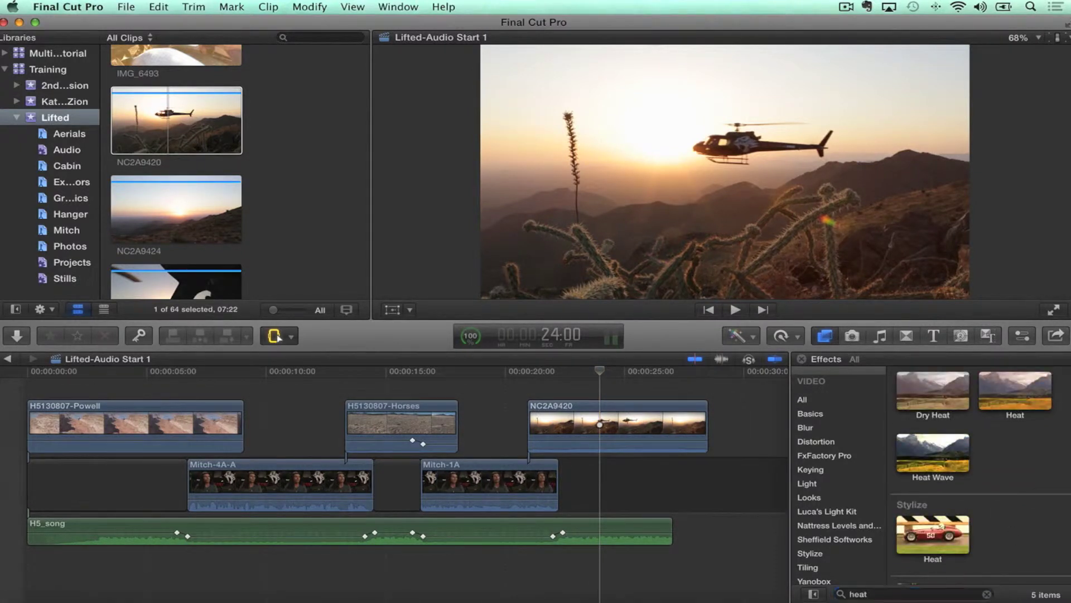
pyautogui.moveTo(1019, 390); pyautogui.dragTo(614, 424)
pyautogui.moveTo(567, 374); pyautogui.dragTo(600, 373)
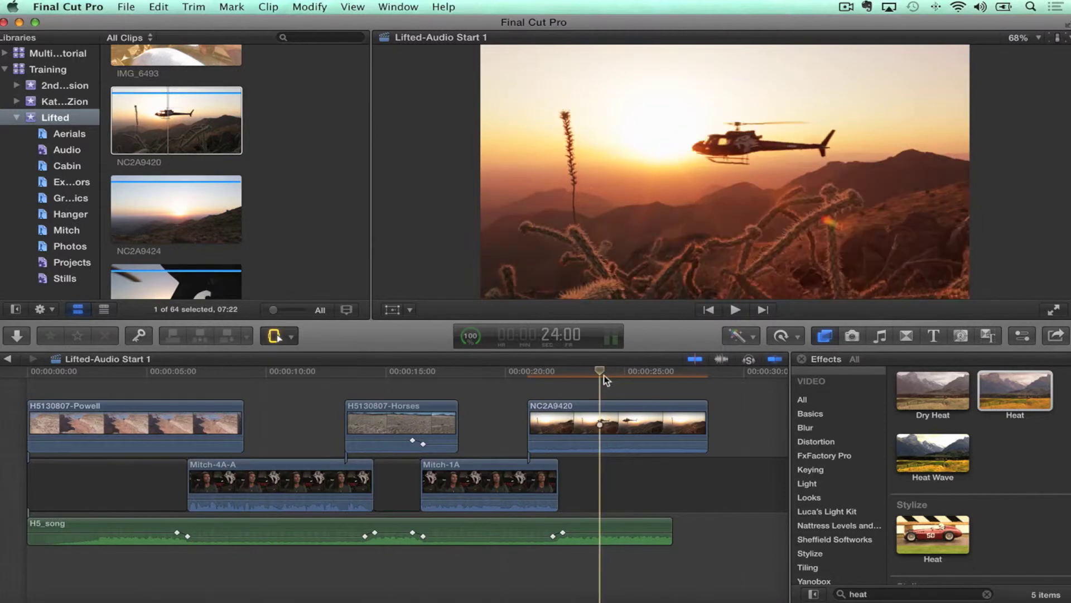
# Select NC2A9420 with the Select tool, show its video animation, and expand the Heat: Amount graph.
pyautogui.click(621, 423)
pyautogui.scroll(1, 814, 402)
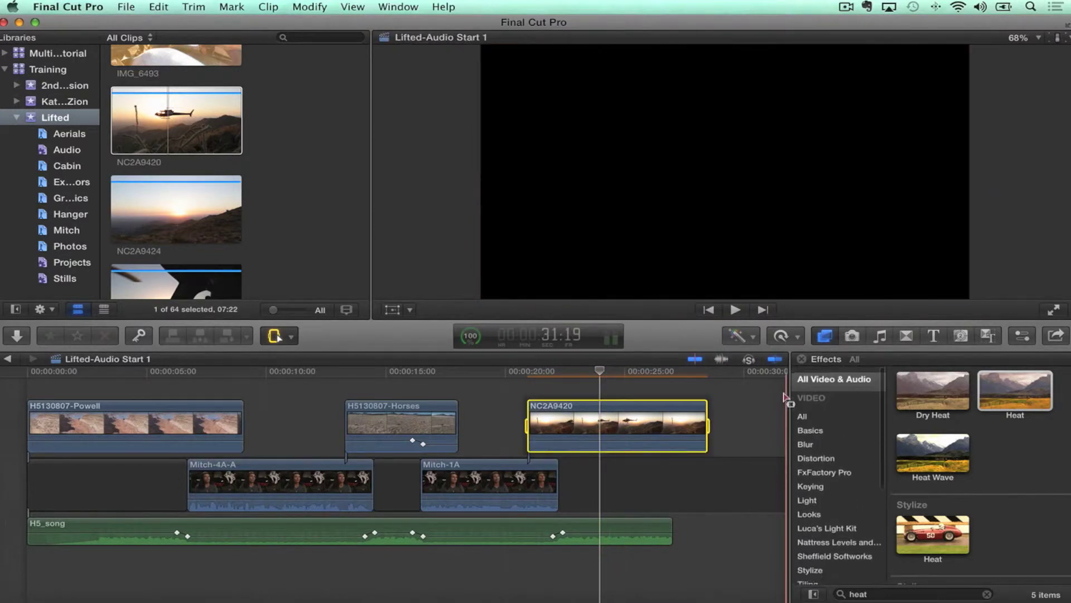
pyautogui.click(626, 385)
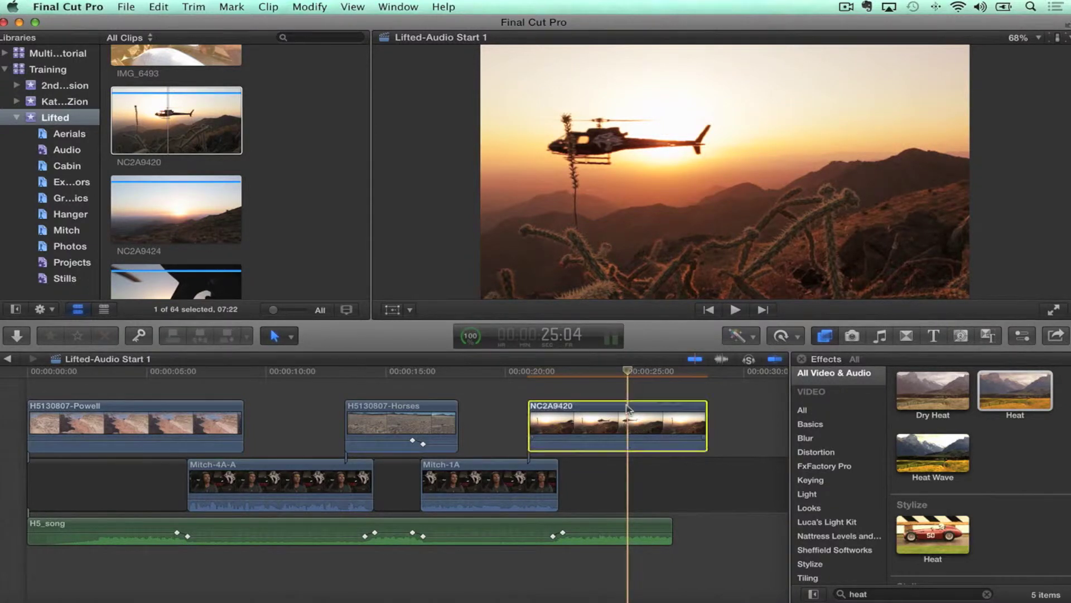
pyautogui.hotkey('ctrl', 'v')
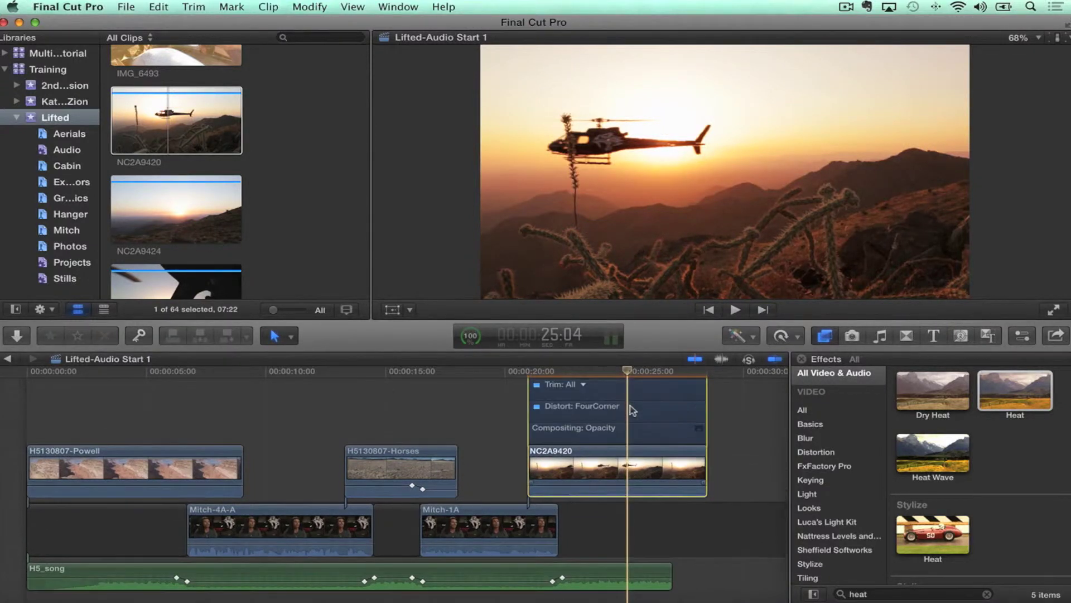
pyautogui.click(698, 431)
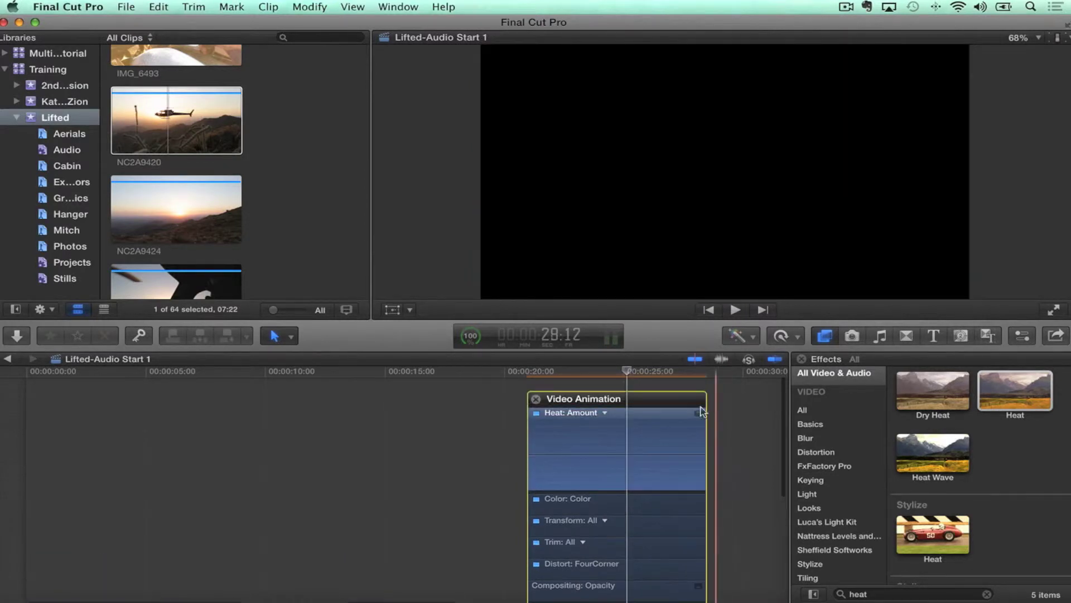
# Adjust the Heat: Amount line slightly, range-select its section ending at 24:23, and raise the amount within that range.
pyautogui.keyDown('alt'); pyautogui.click(613, 446); pyautogui.keyUp('alt')
pyautogui.moveTo(616, 446)
pyautogui.mouseDown()
pyautogui.moveTo(617, 427)
pyautogui.moveTo(614, 450)
pyautogui.mouseUp()
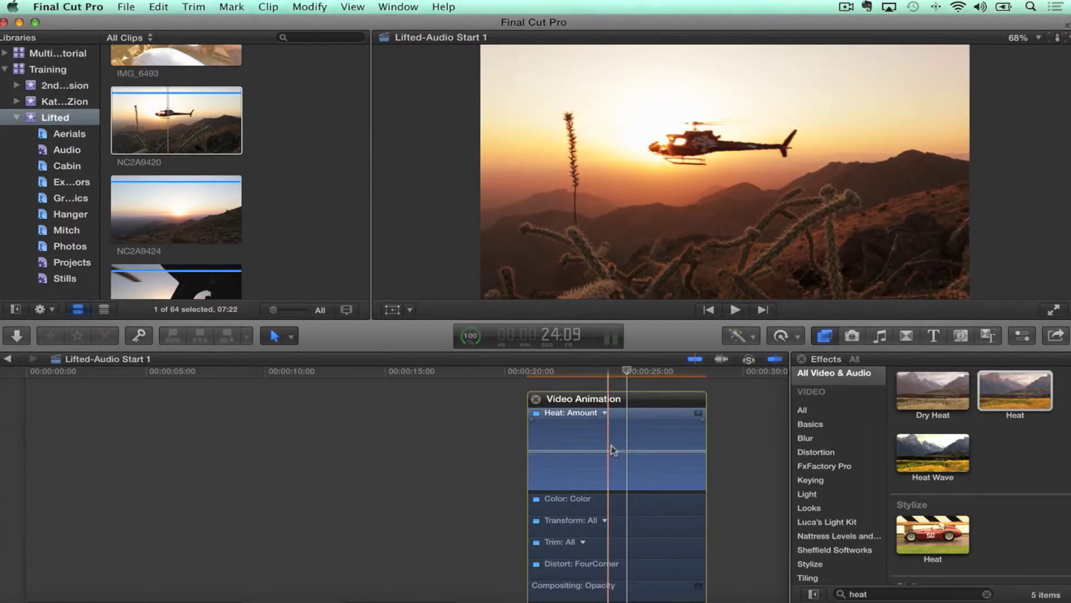
pyautogui.press('t')
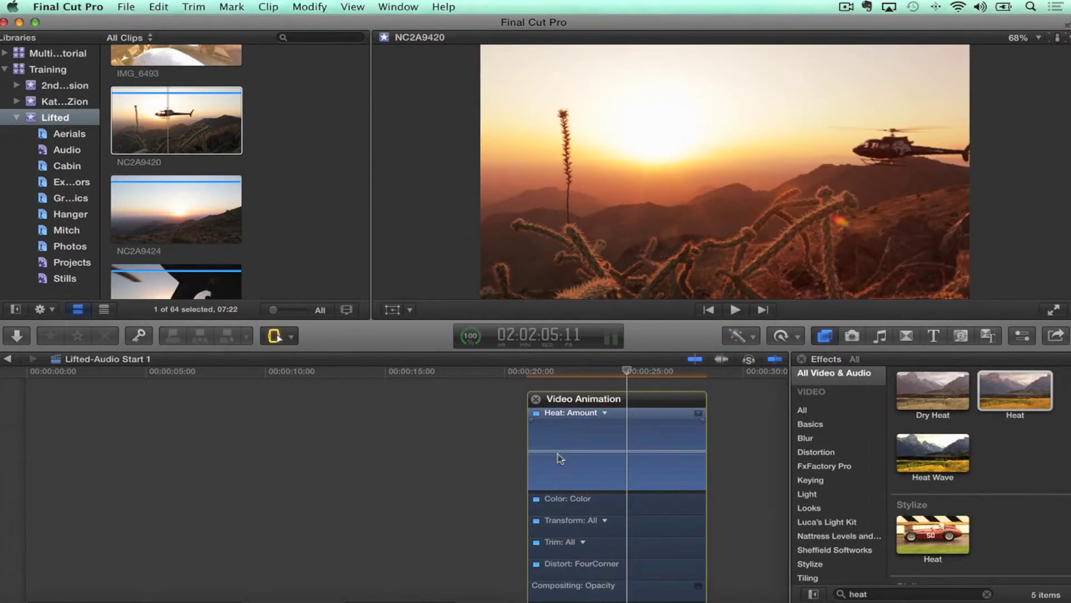
pyautogui.moveTo(597, 436); pyautogui.dragTo(621, 444)
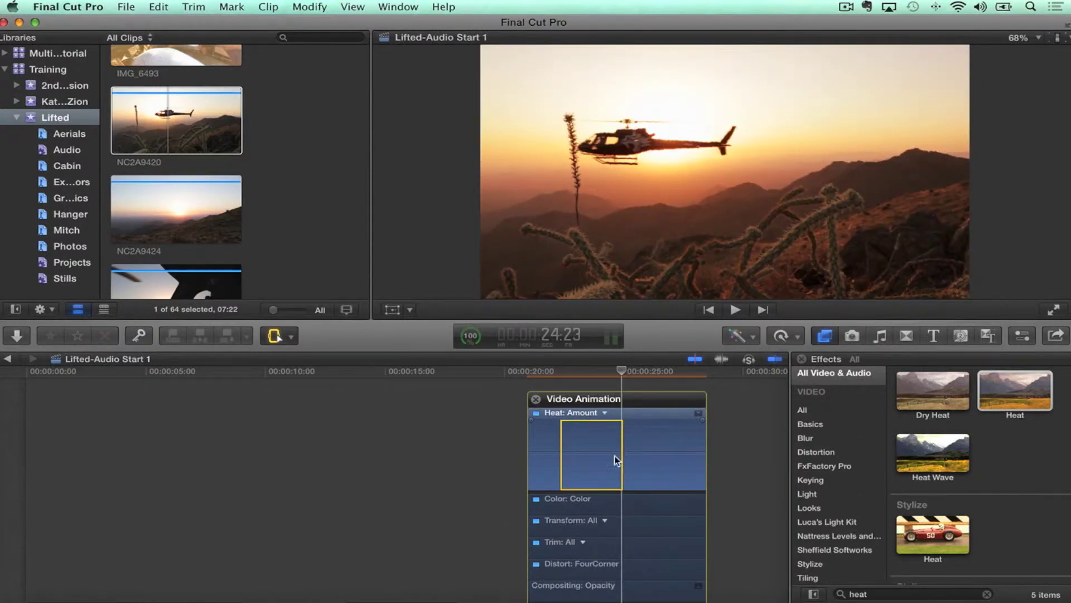
pyautogui.moveTo(601, 454); pyautogui.dragTo(597, 454)
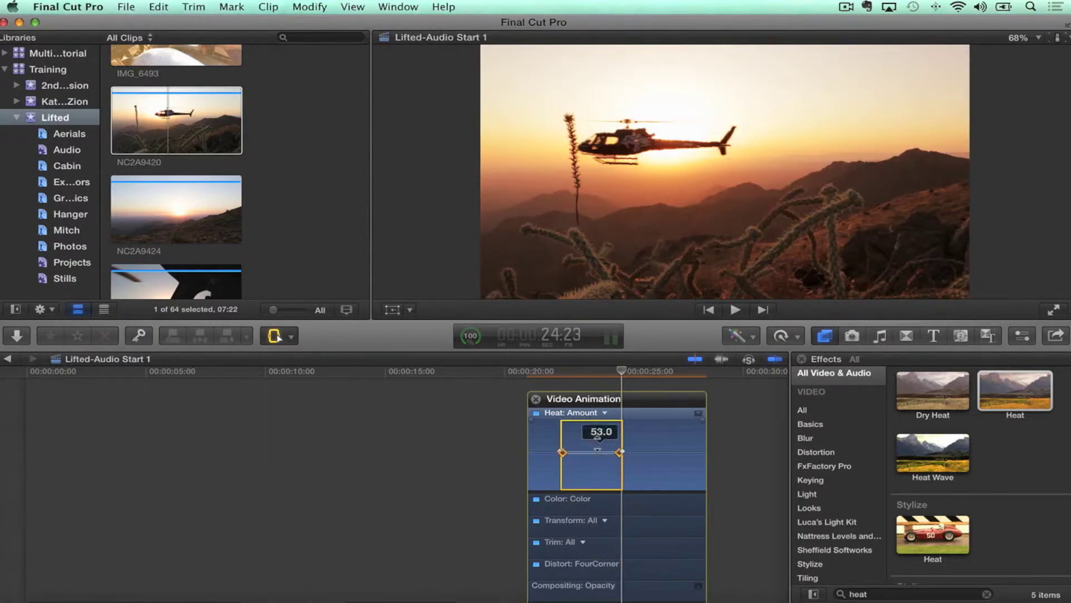
pyautogui.click(654, 445)
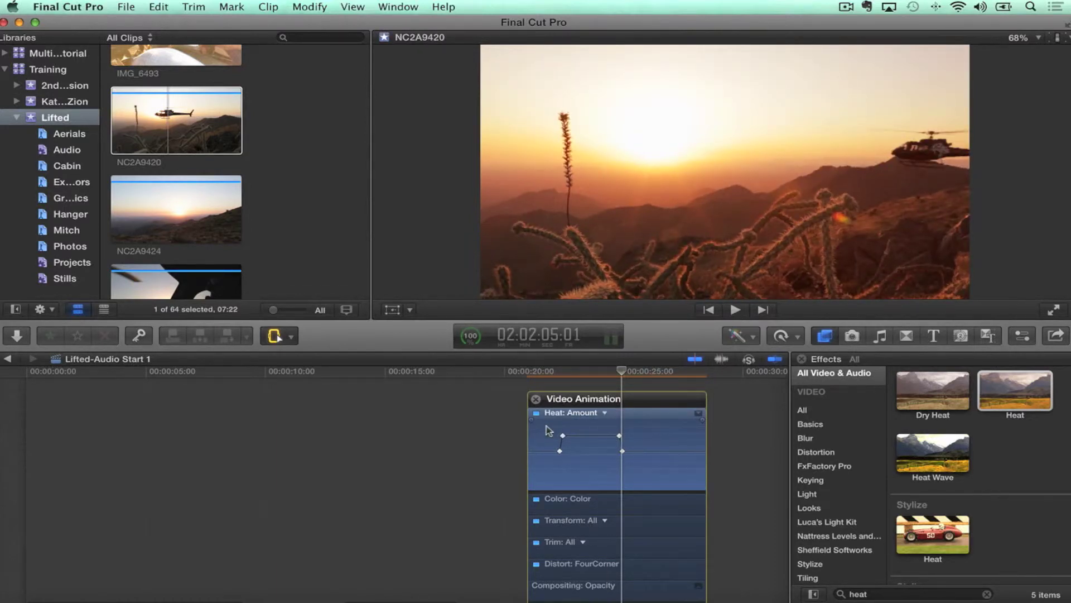
# Range-select all four Heat: Amount keyframes, shift them slightly earlier together, and play back the clip.
pyautogui.moveTo(554, 430); pyautogui.dragTo(637, 433)
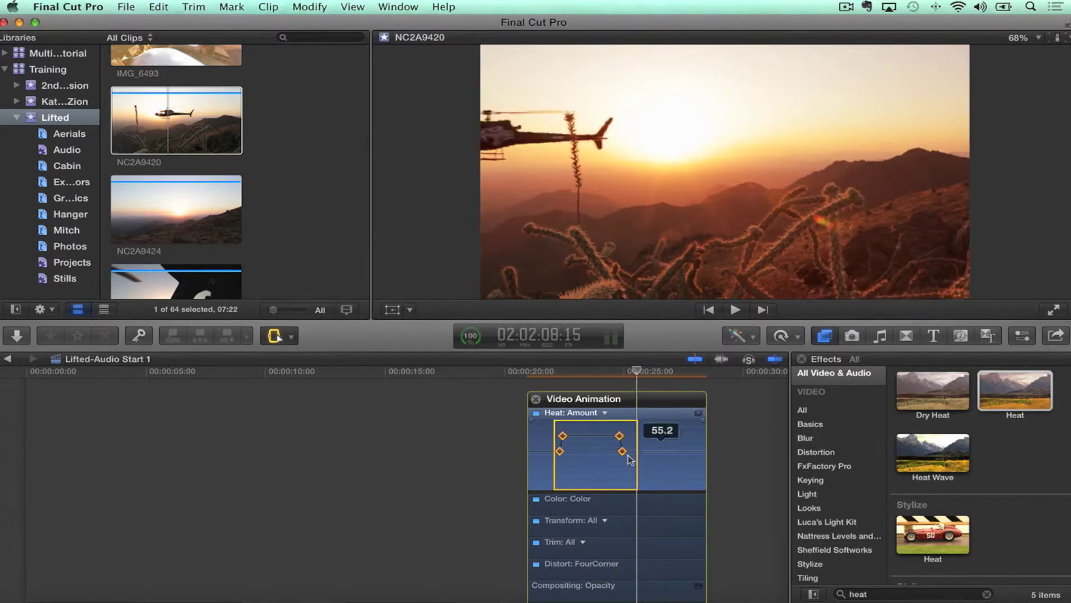
pyautogui.moveTo(623, 452)
pyautogui.mouseDown()
pyautogui.moveTo(658, 451)
pyautogui.moveTo(601, 444)
pyautogui.moveTo(659, 445)
pyautogui.moveTo(599, 447)
pyautogui.moveTo(672, 450)
pyautogui.moveTo(613, 452)
pyautogui.mouseUp()
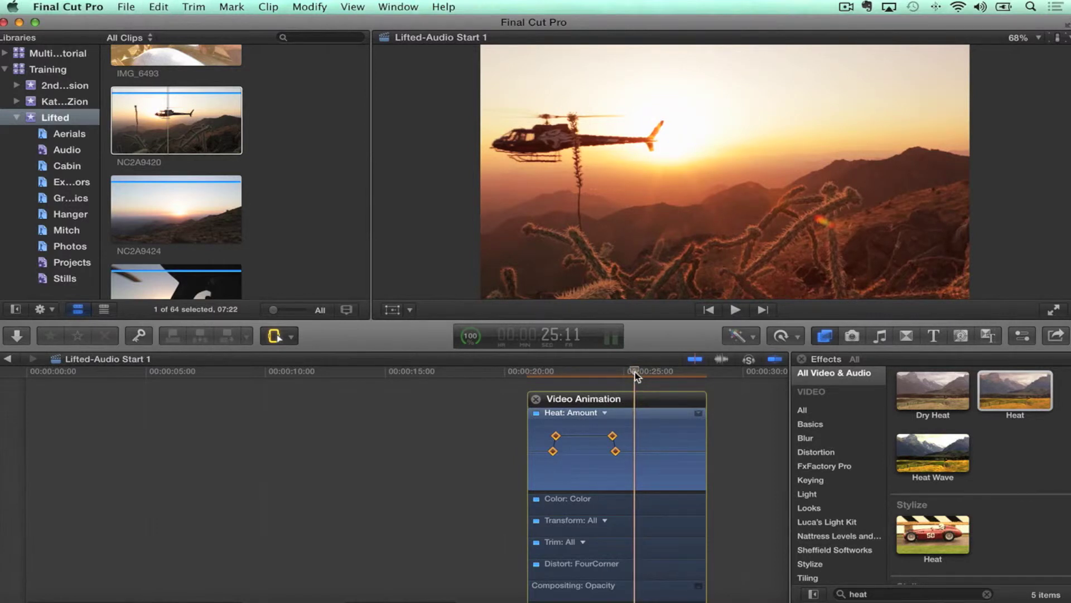
pyautogui.press('space')
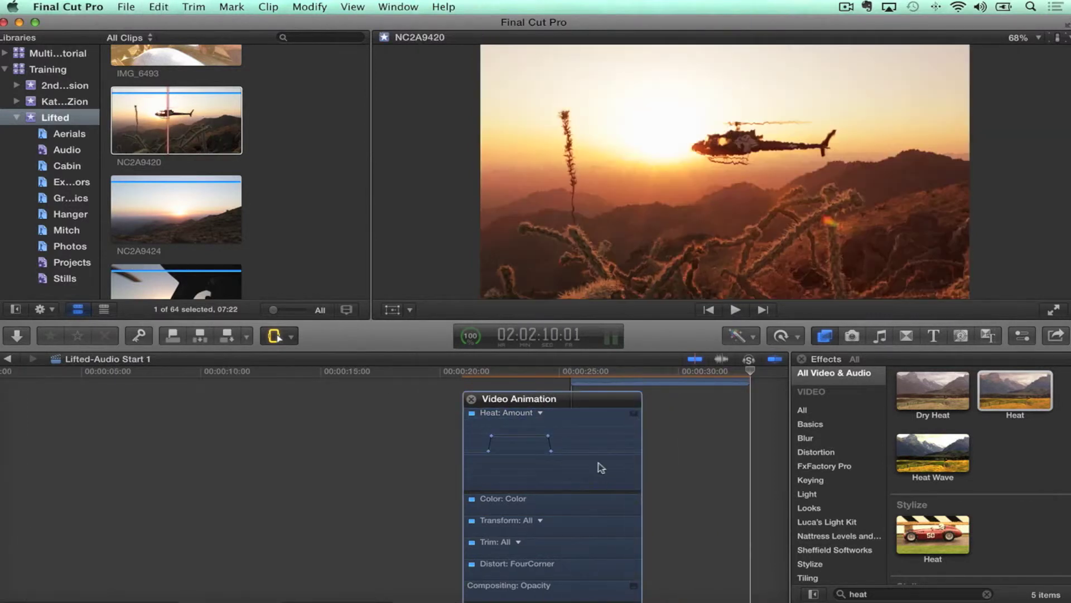
# Range-select the four Heat: Amount keyframes on NC2A9420 again and copy the keyframes.
pyautogui.click(570, 453)
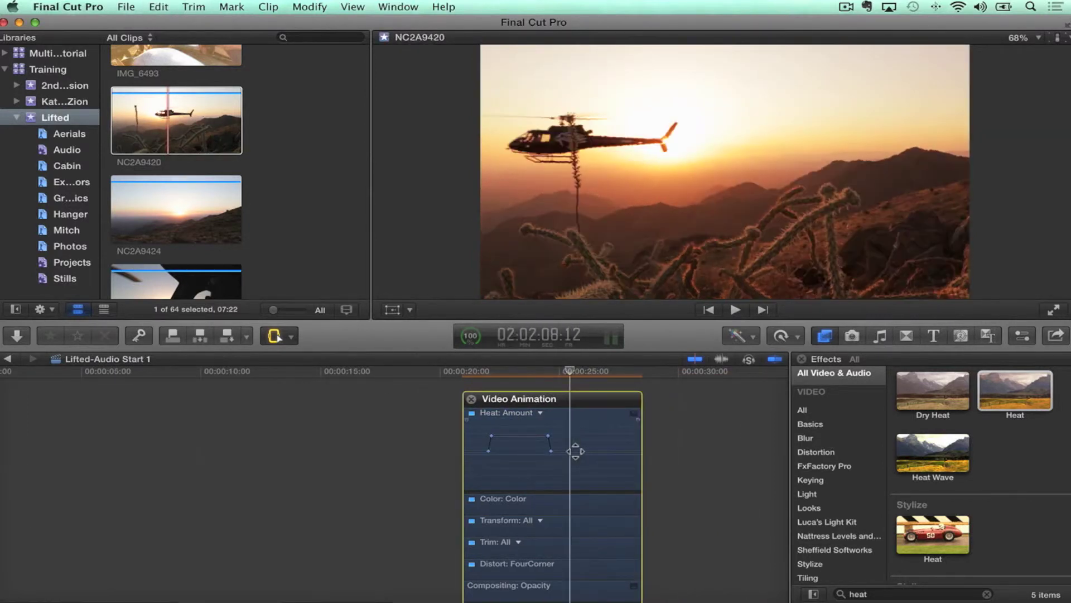
pyautogui.scroll(1, 572, 451)
pyautogui.click(567, 448)
pyautogui.moveTo(570, 456); pyautogui.dragTo(480, 455)
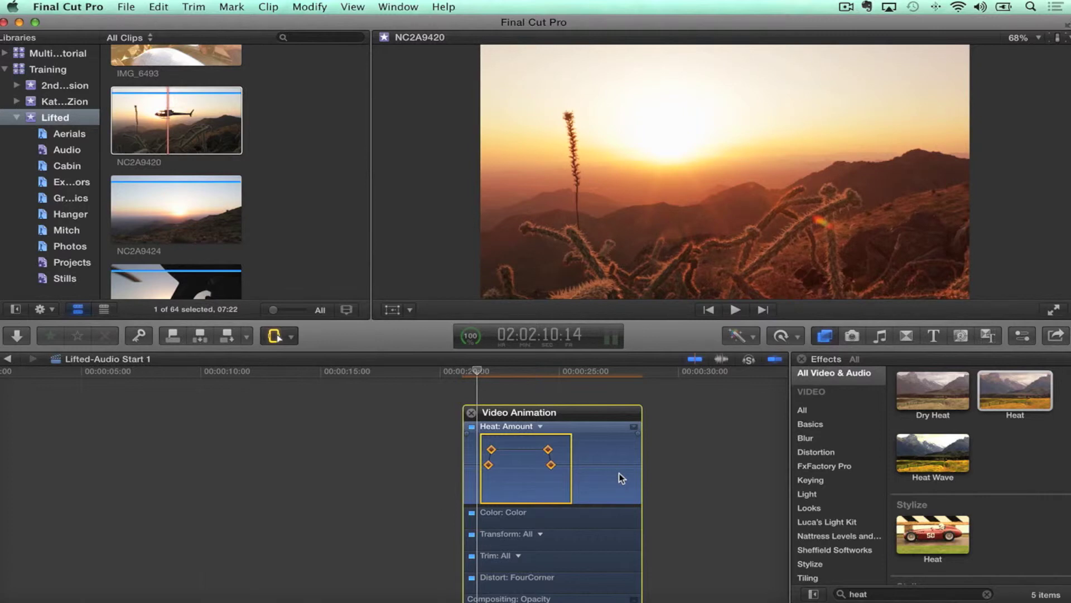
pyautogui.click(158, 7)
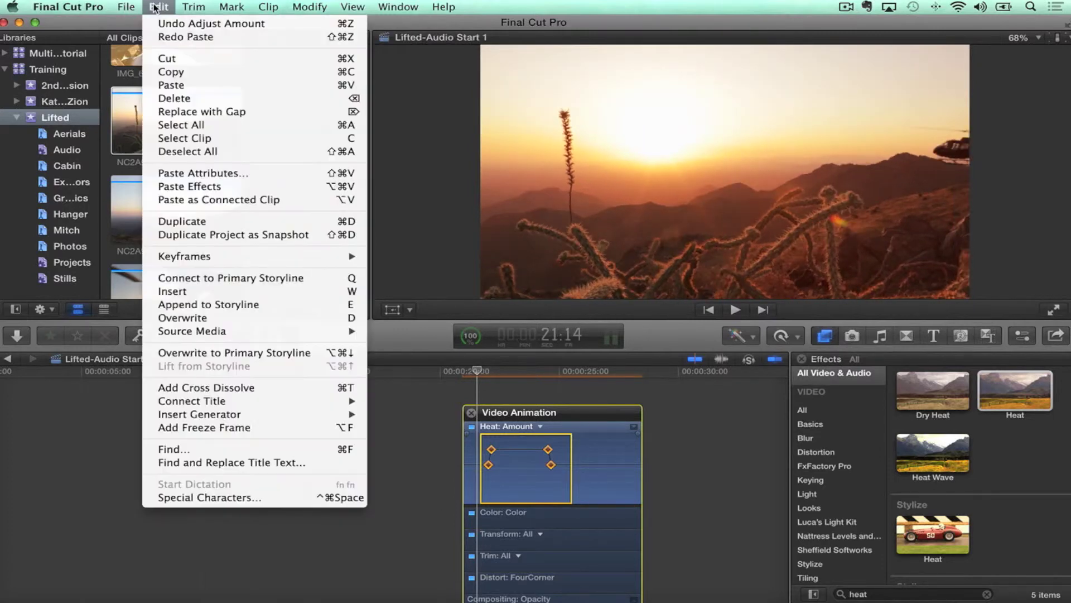
pyautogui.moveTo(224, 256)
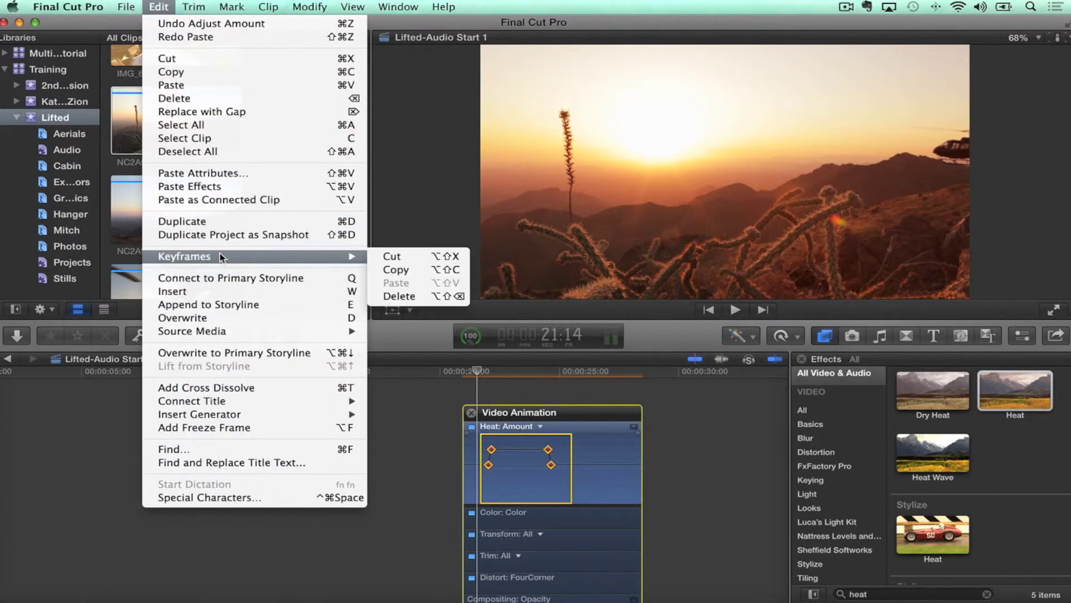
pyautogui.click(397, 270)
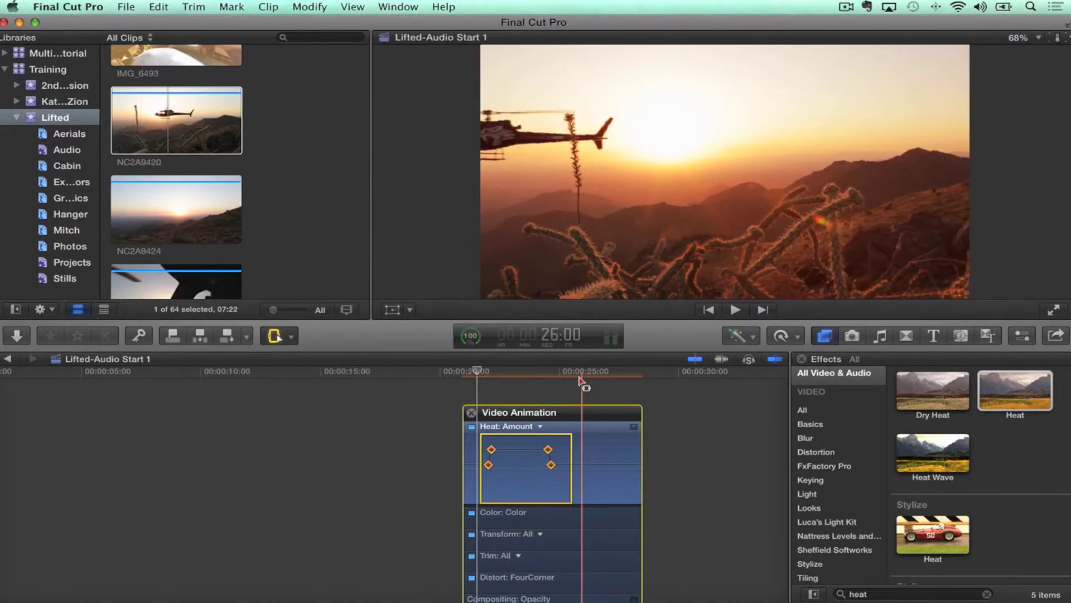
# Place the playhead at 26:00 and try to paste the copied Heat: Amount keyframes there.
pyautogui.click(166, 8)
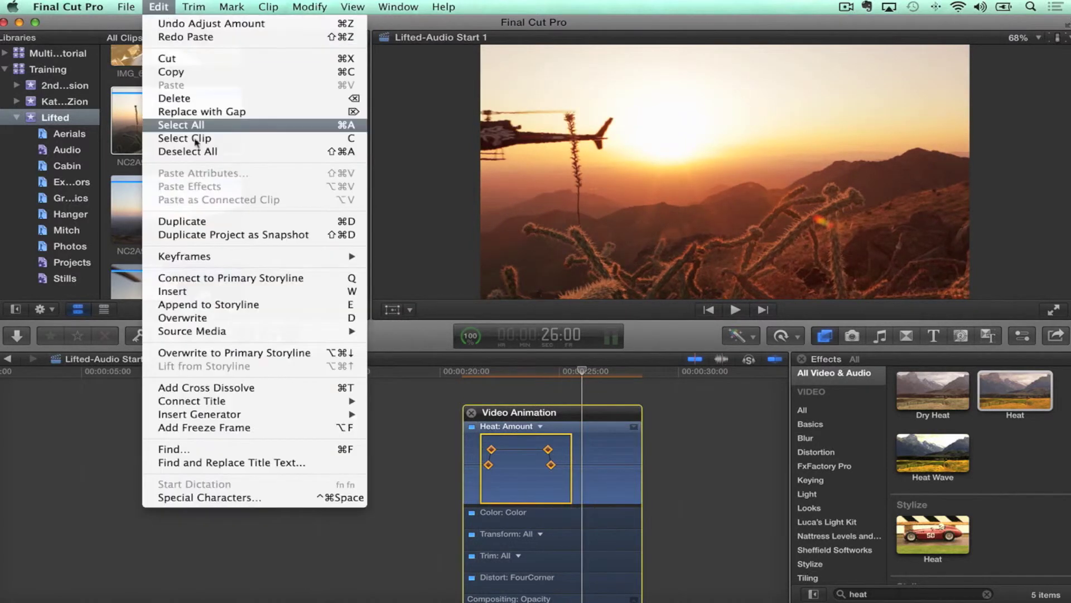
pyautogui.moveTo(229, 256)
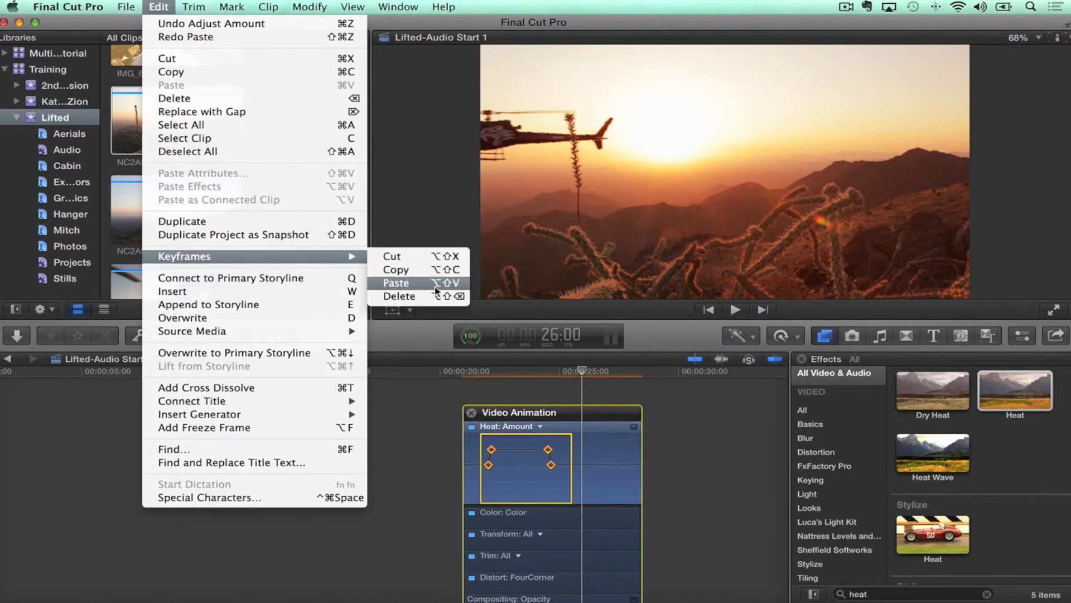
pyautogui.click(430, 286)
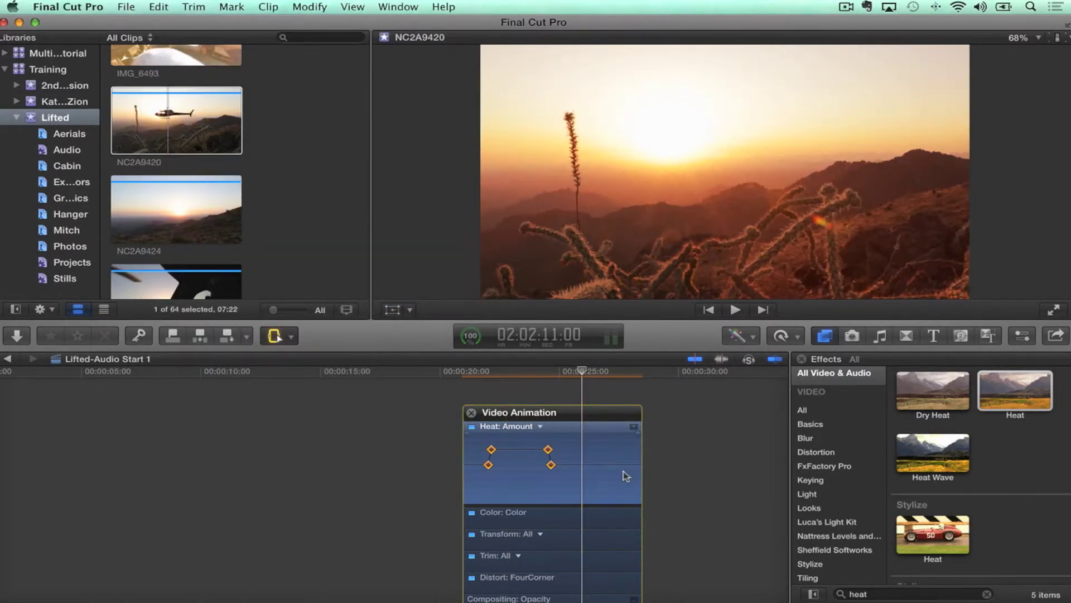
pyautogui.click(577, 450)
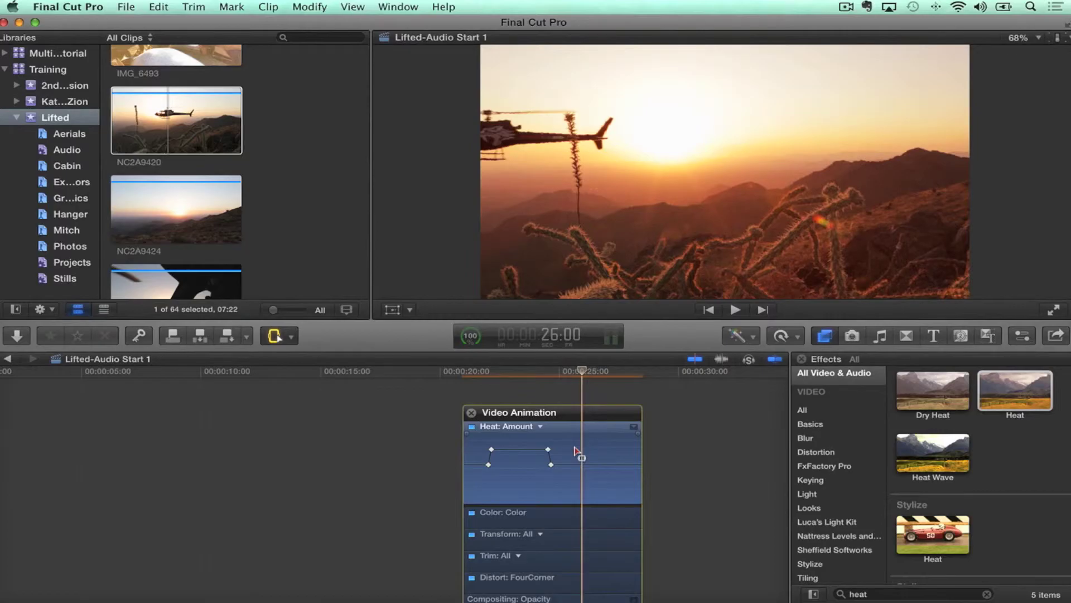